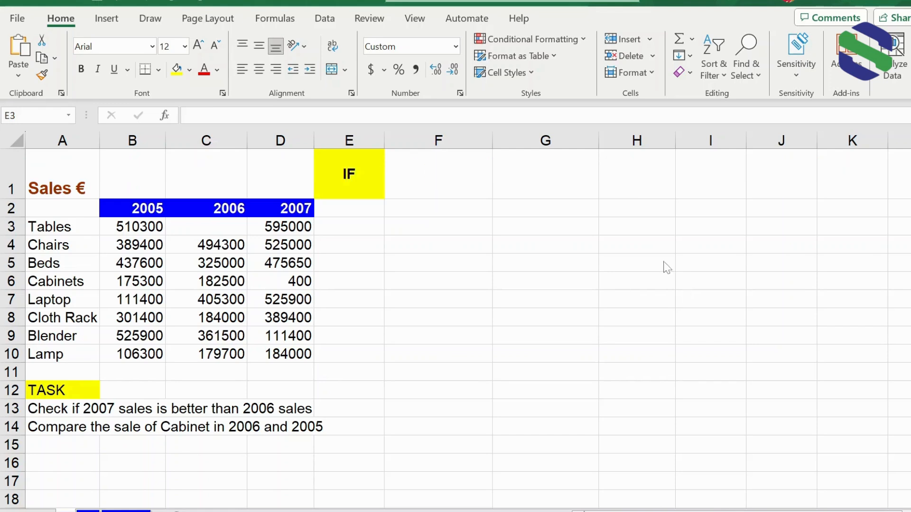
Step: Enter =IF(D3>C3,"Good","Bad") in E3 to compare 2007 with 2006 sales, and copy it down through E10
{"action": "left_click", "coordinate": [353, 227]}
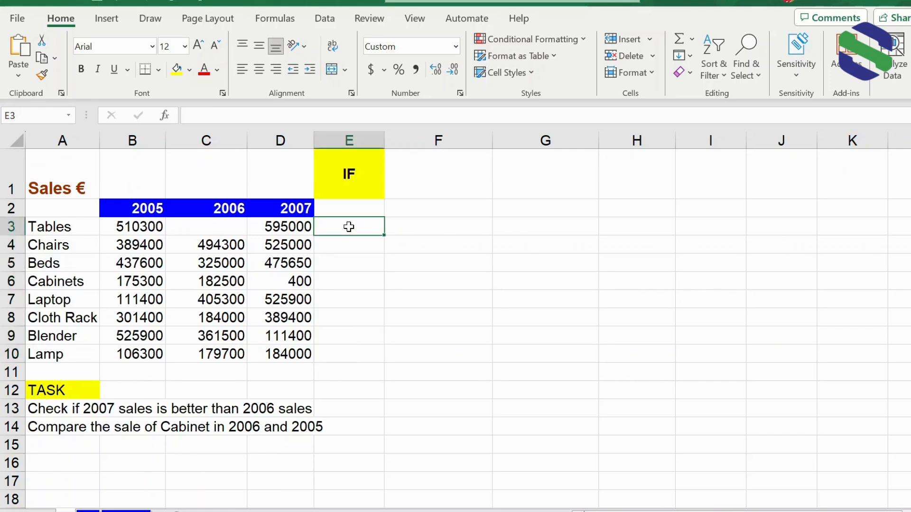
{"action": "type", "text": "=if("}
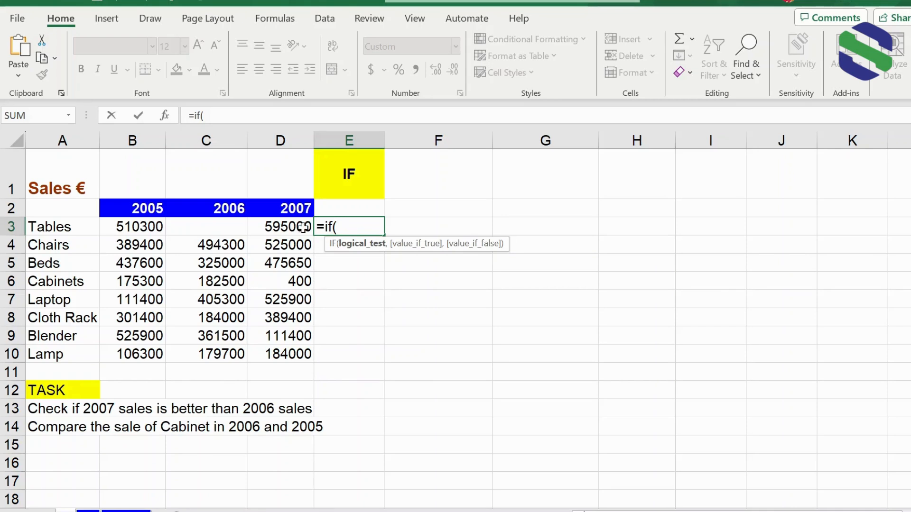
{"action": "left_click", "coordinate": [285, 227]}
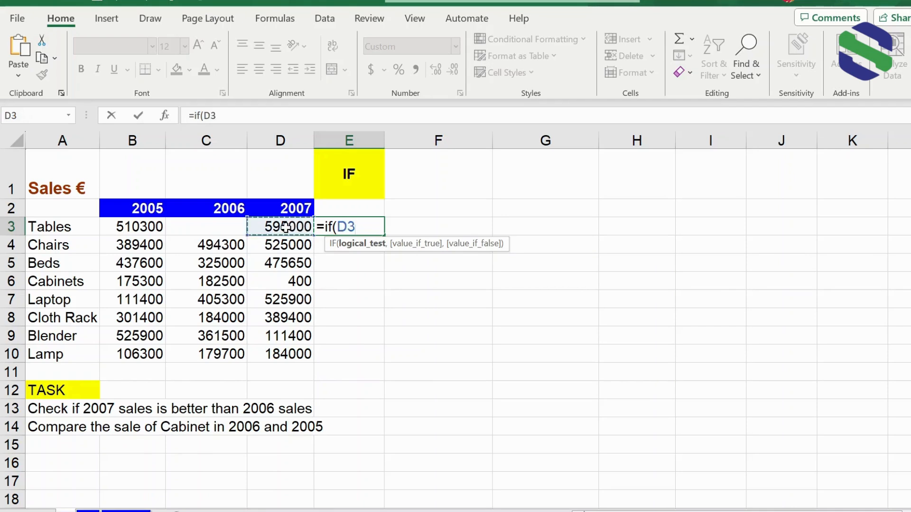
{"action": "type", "text": ">"}
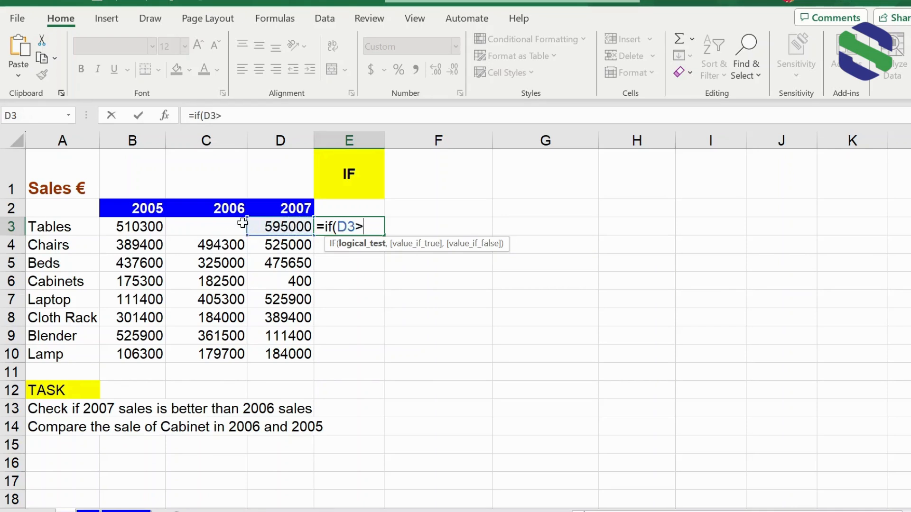
{"action": "left_click", "coordinate": [227, 225]}
{"action": "type", "text": ","}
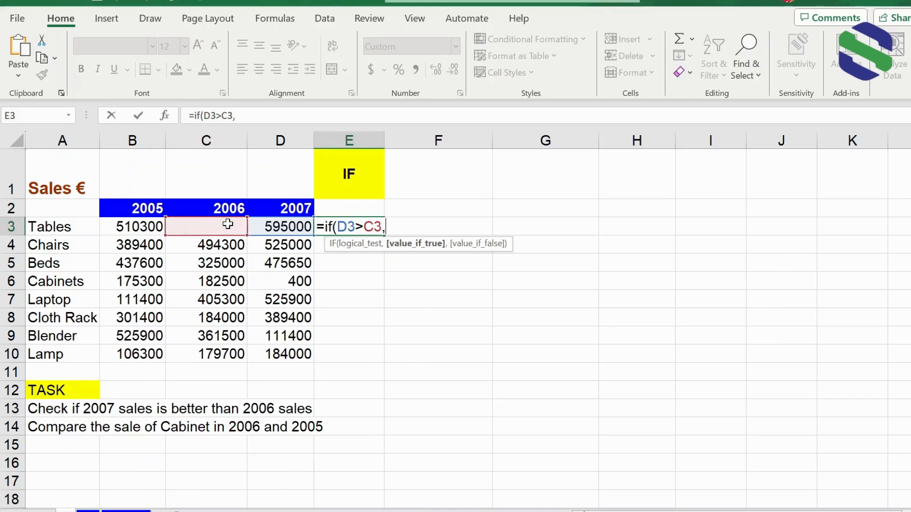
{"action": "type", "text": "\"Good"}
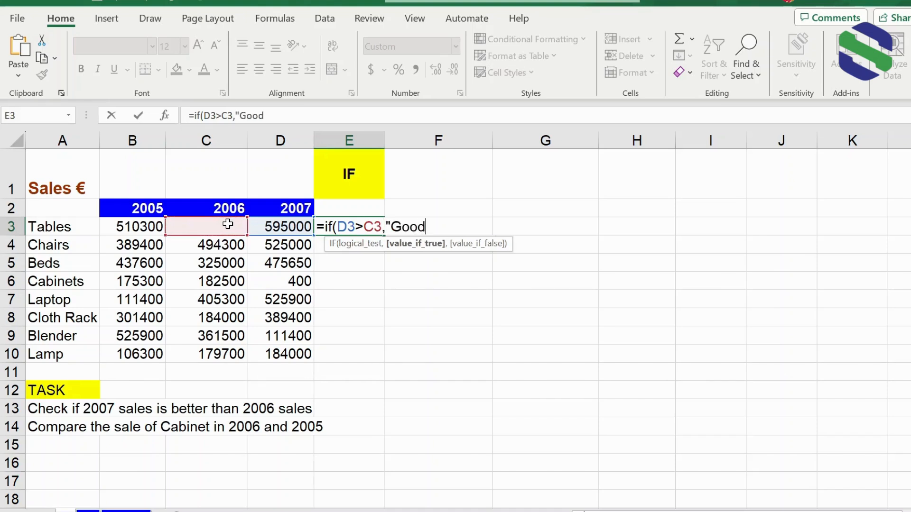
{"action": "type", "text": "\","}
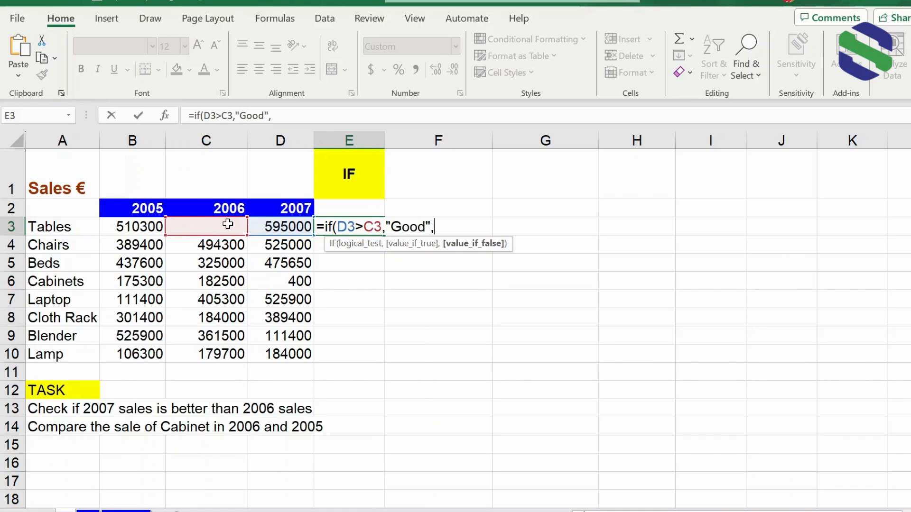
{"action": "type", "text": "\"Bad\")"}
{"action": "key", "text": "Return"}
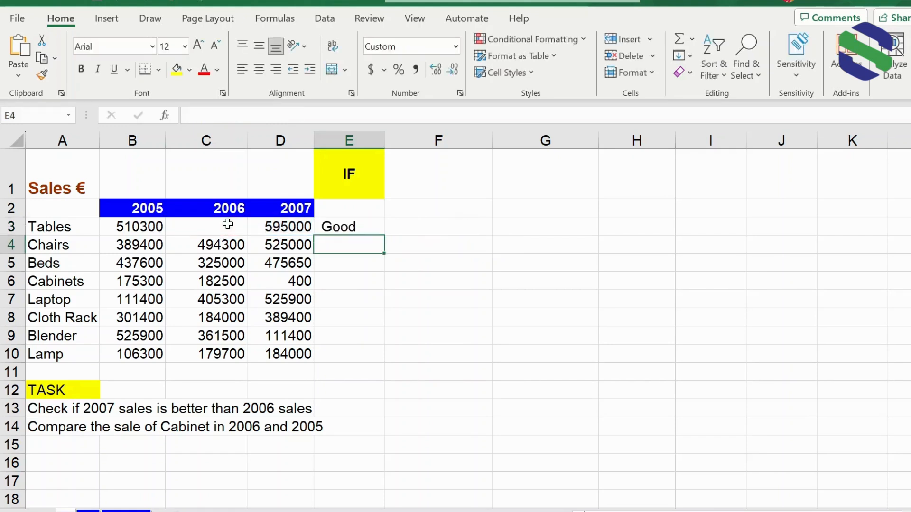
{"action": "left_click", "coordinate": [360, 228]}
{"action": "left_click_drag", "start_coordinate": [384, 235], "coordinate": [370, 358]}
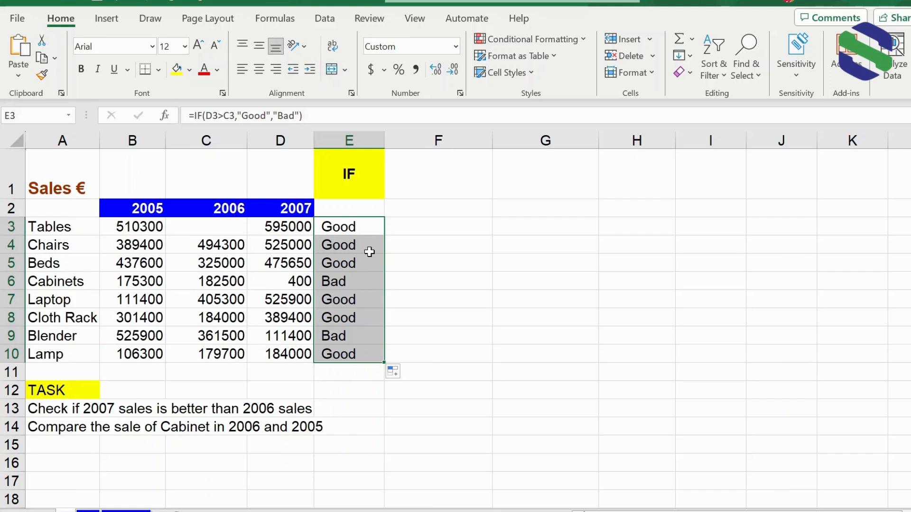
Step: Fill the two "Bad" result cells, E6 for Cabinets and E9 for Blender, with the standard orange colour
{"action": "left_click", "coordinate": [364, 282]}
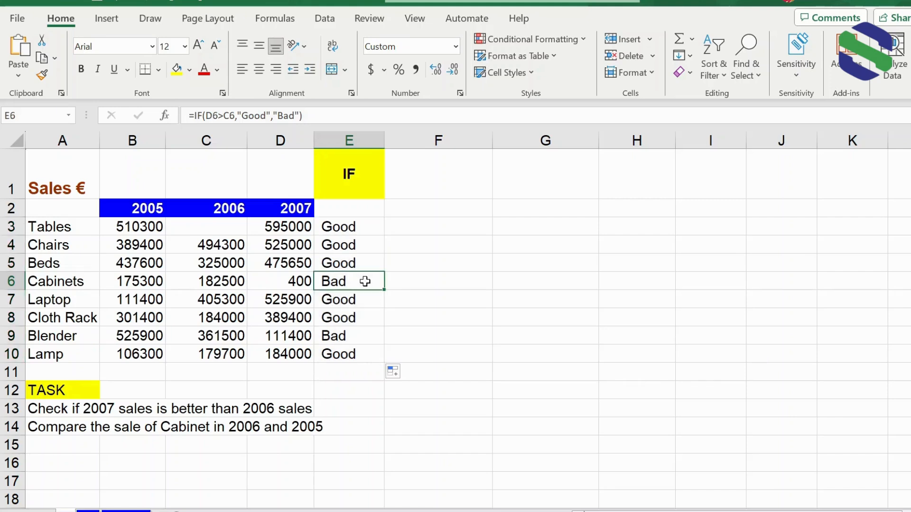
{"action": "left_click", "coordinate": [189, 70]}
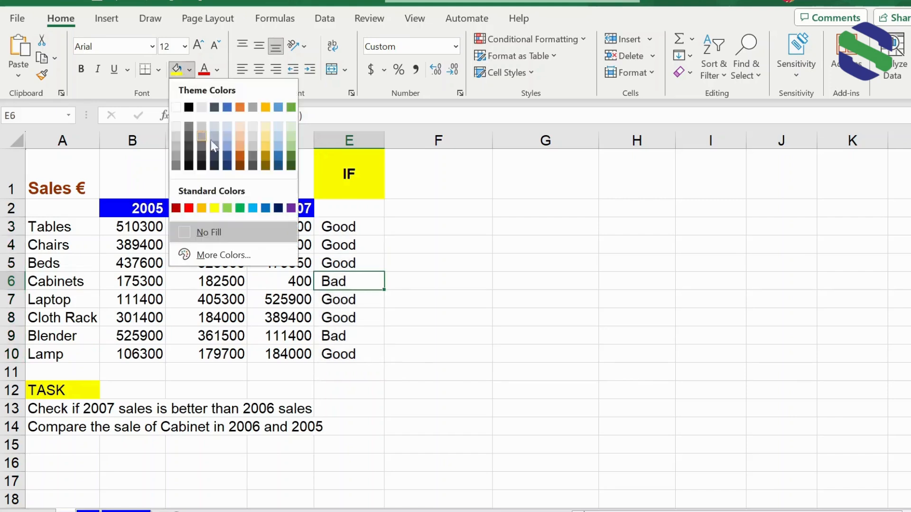
{"action": "left_click", "coordinate": [201, 208]}
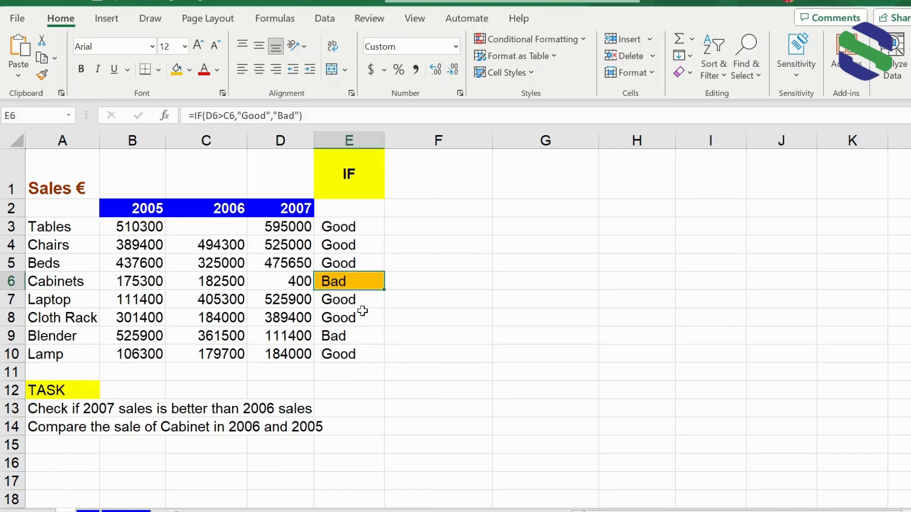
{"action": "left_click", "coordinate": [361, 336]}
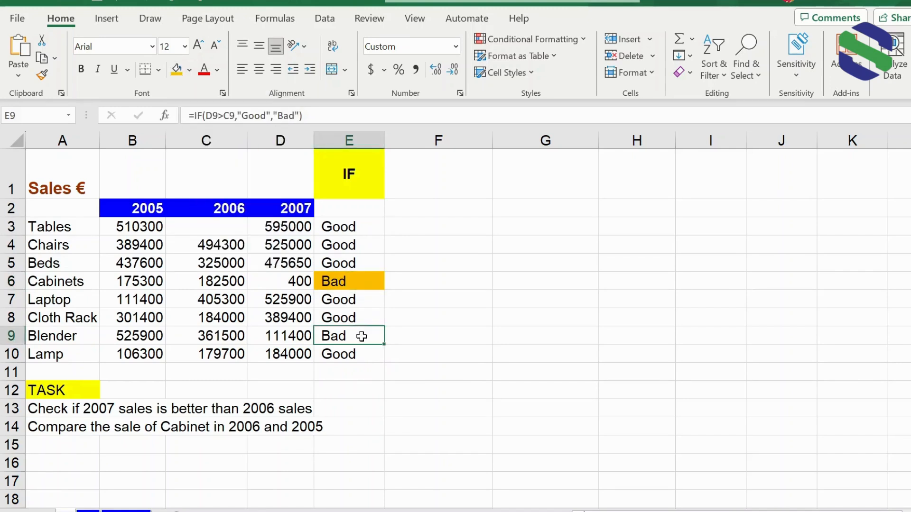
{"action": "left_click", "coordinate": [176, 70]}
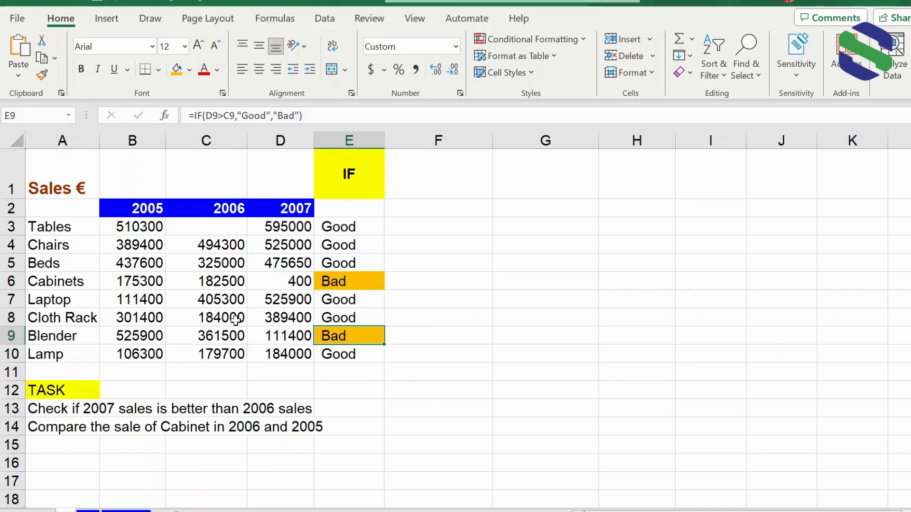
Step: Begin an IF formula in F6 with the logical test C6>B6, comparing Cabinets sales in 2006 and 2005
{"action": "left_click", "coordinate": [429, 284]}
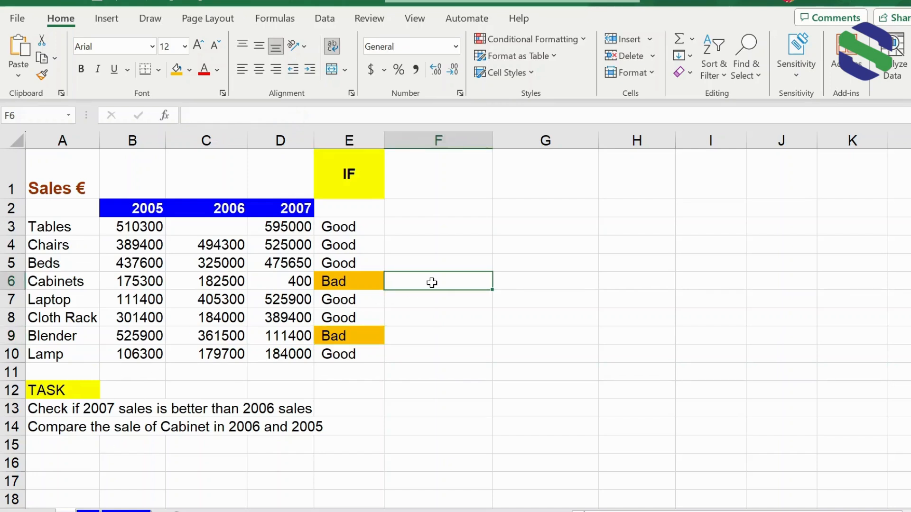
{"action": "type", "text": "=if"}
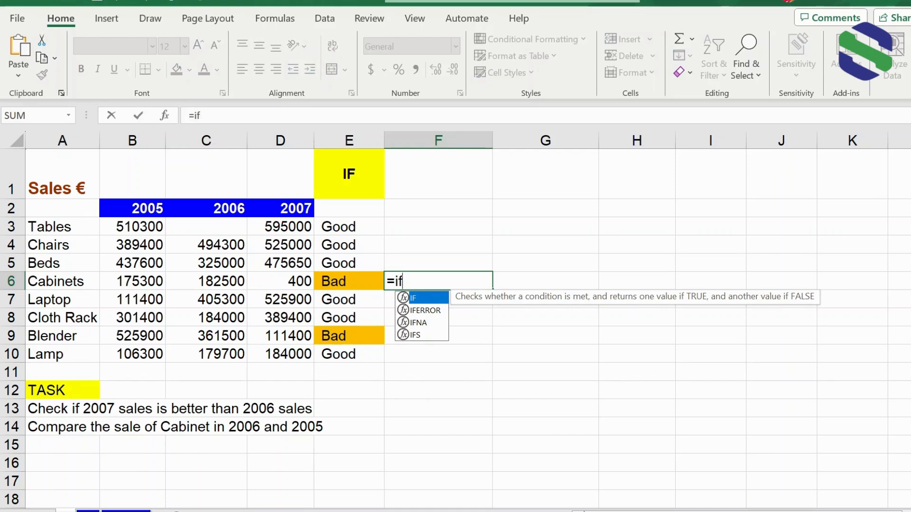
{"action": "type", "text": "("}
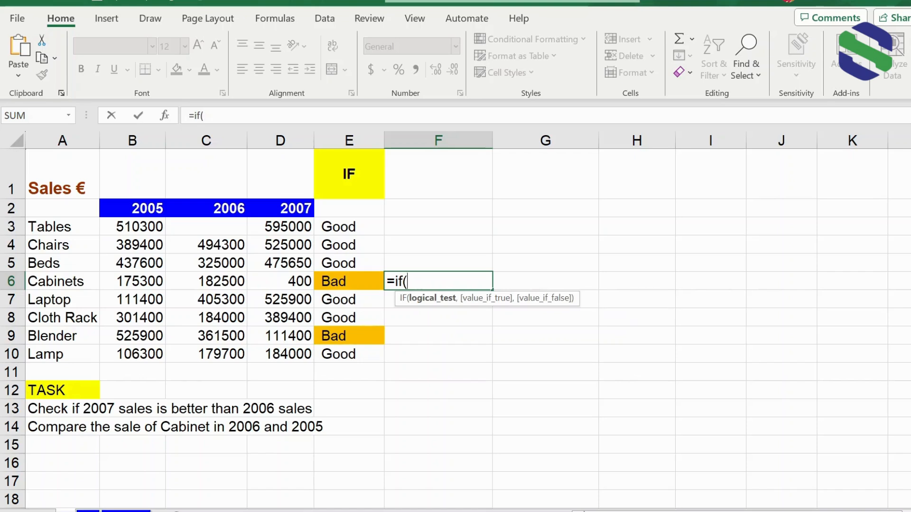
{"action": "left_click", "coordinate": [209, 283]}
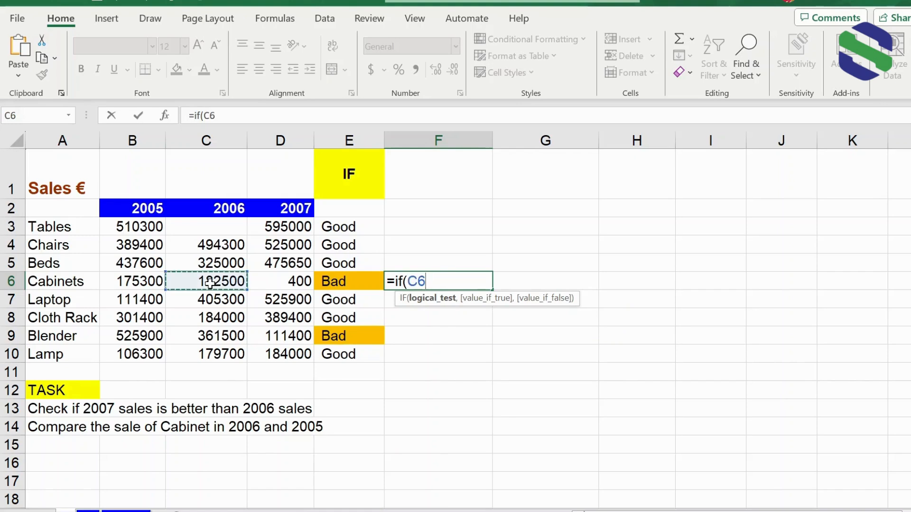
{"action": "type", "text": ">"}
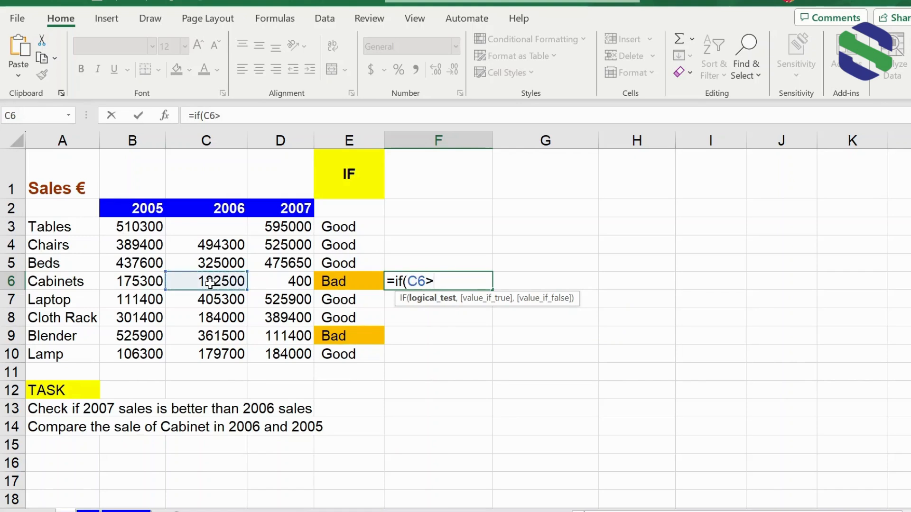
{"action": "left_click", "coordinate": [142, 283]}
{"action": "type", "text": ","}
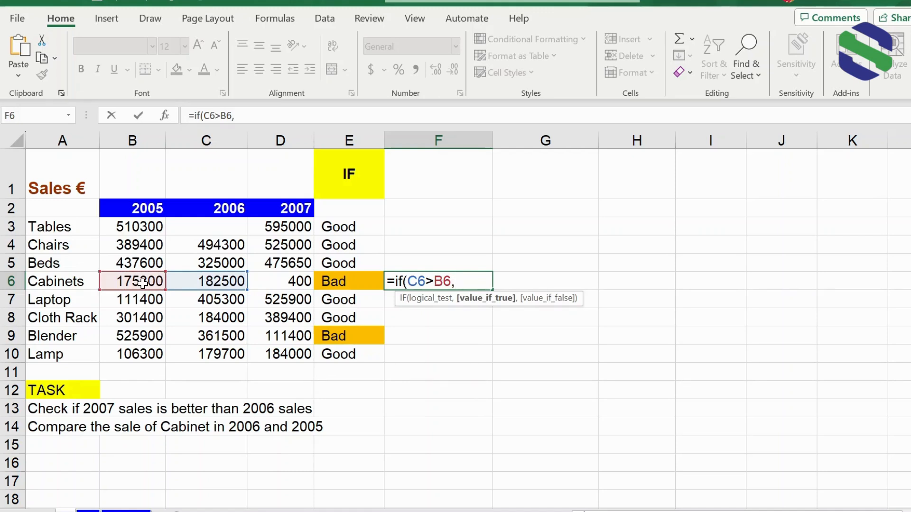
Step: Give the F6 formula "Good sales in 2006" as its value if true
{"action": "type", "text": "Good sales"}
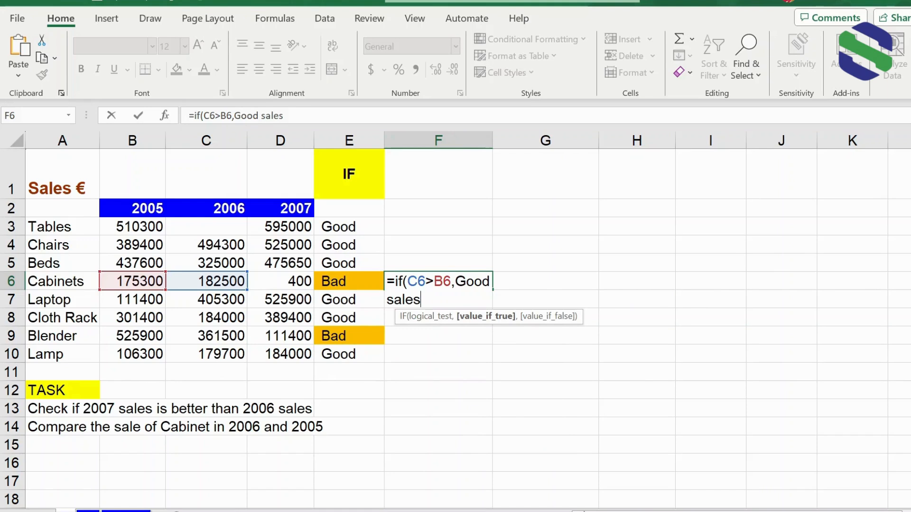
{"action": "left_click", "coordinate": [455, 282]}
{"action": "type", "text": "\""}
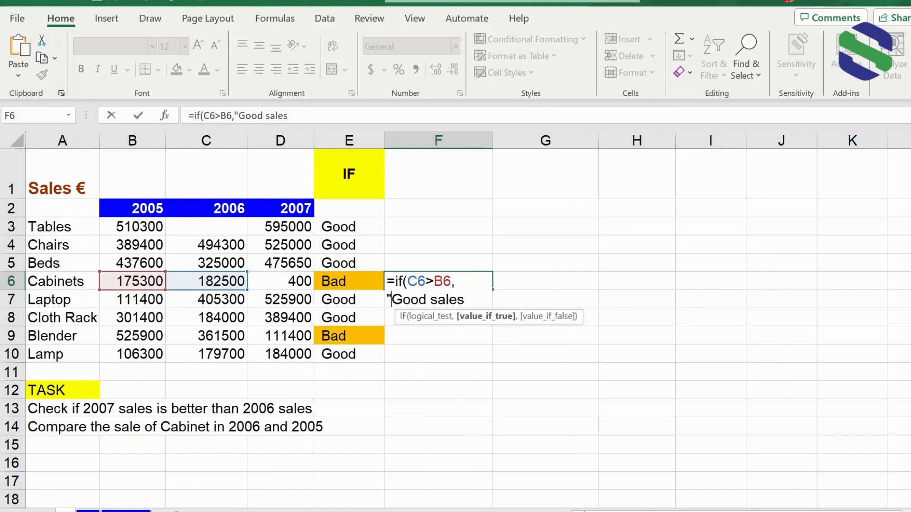
{"action": "key", "text": "End"}
{"action": "type", "text": "in 2006"}
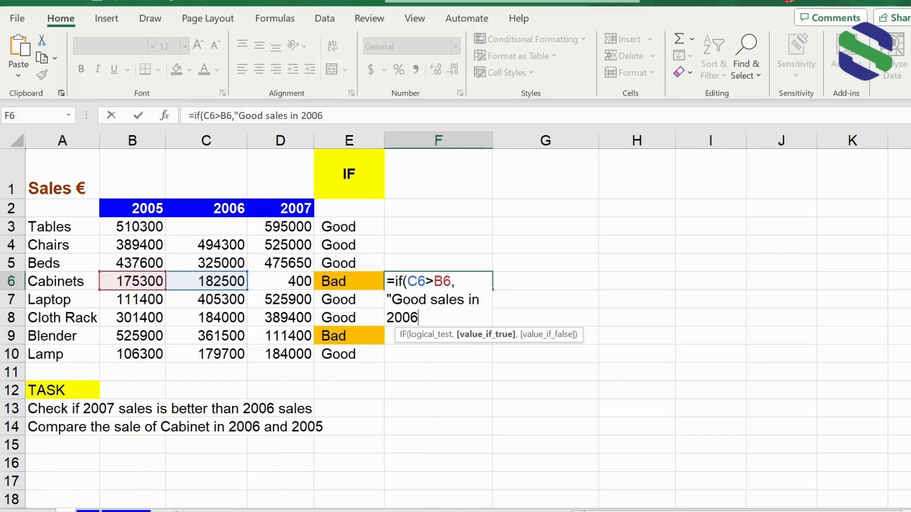
{"action": "type", "text": "\","}
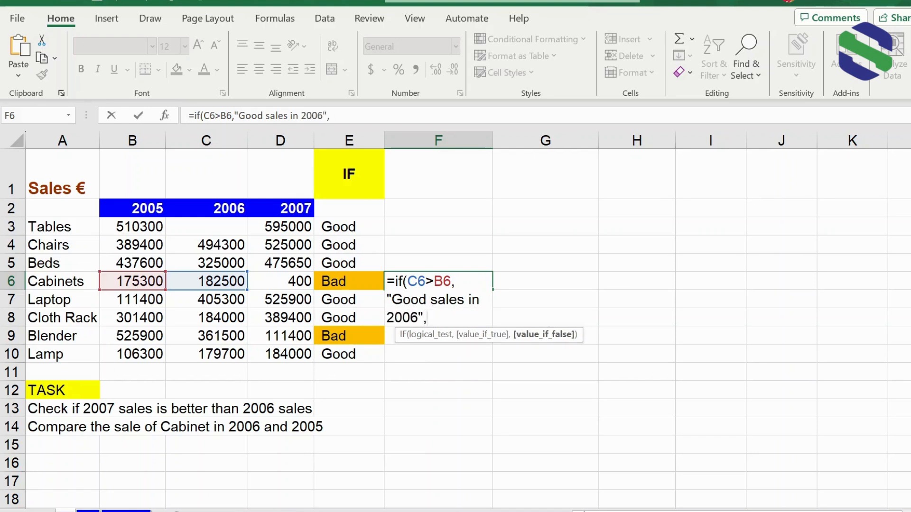
Step: Complete the F6 formula with "Bad sales in 2006" as its value if false, and auto-fit column F's width
{"action": "type", "text": "\"Bad sale"}
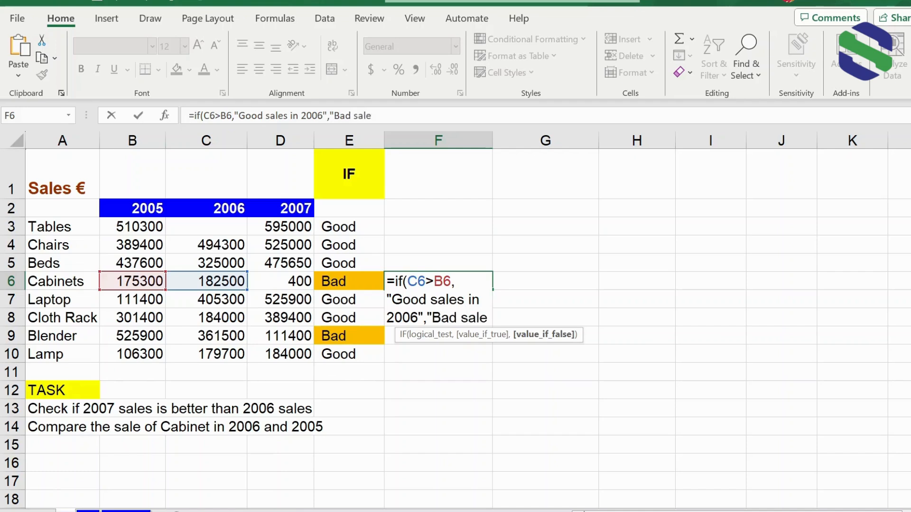
{"action": "type", "text": "s in 2006"}
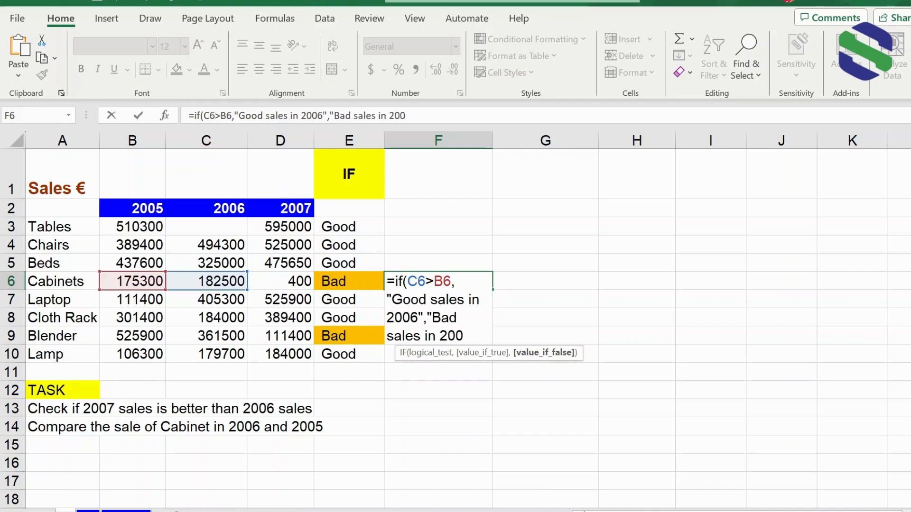
{"action": "type", "text": "\")"}
{"action": "key", "text": "Return"}
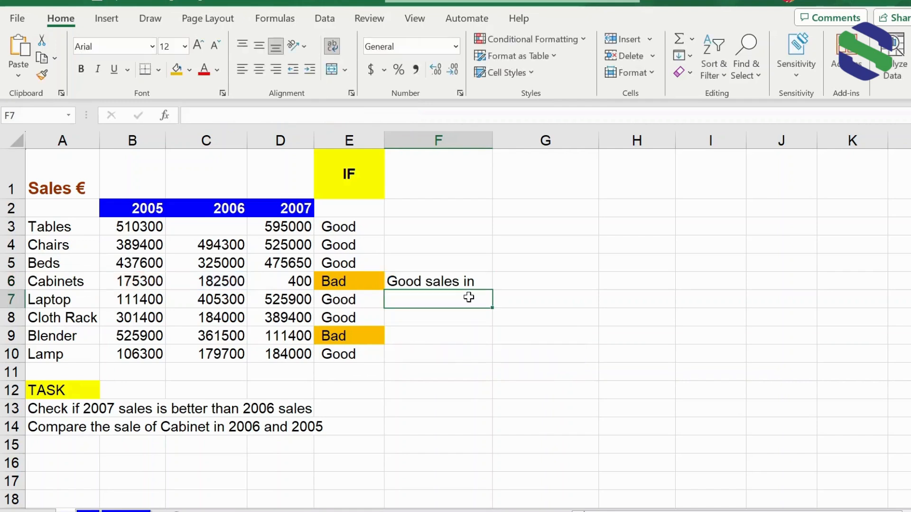
{"action": "double_click", "coordinate": [493, 141]}
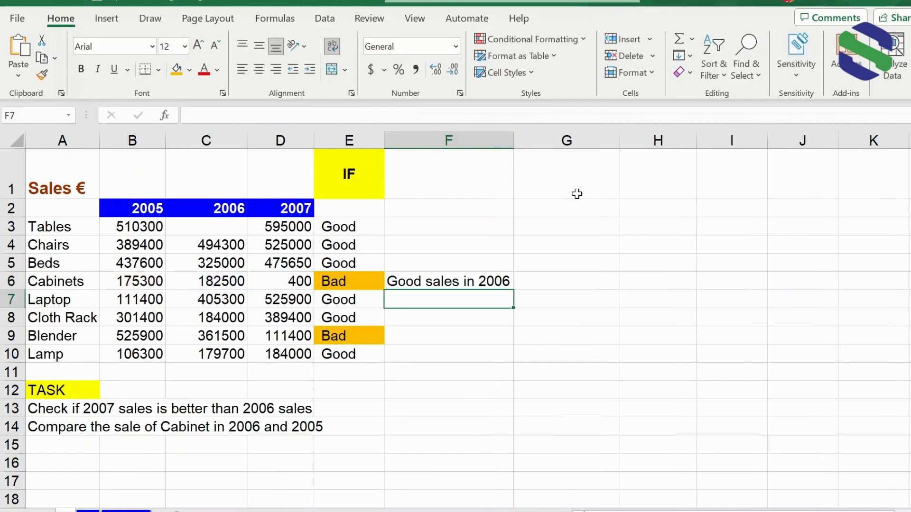
{"action": "left_click", "coordinate": [479, 282]}
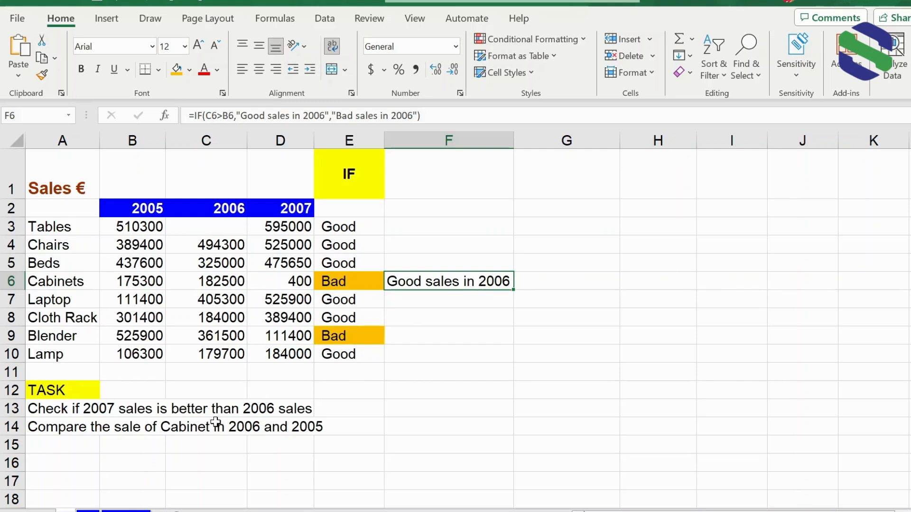
Step: Switch to the IFS sheet and begin an IFS formula in E3 with the first logical test D3>C3
{"action": "left_click", "coordinate": [88, 511]}
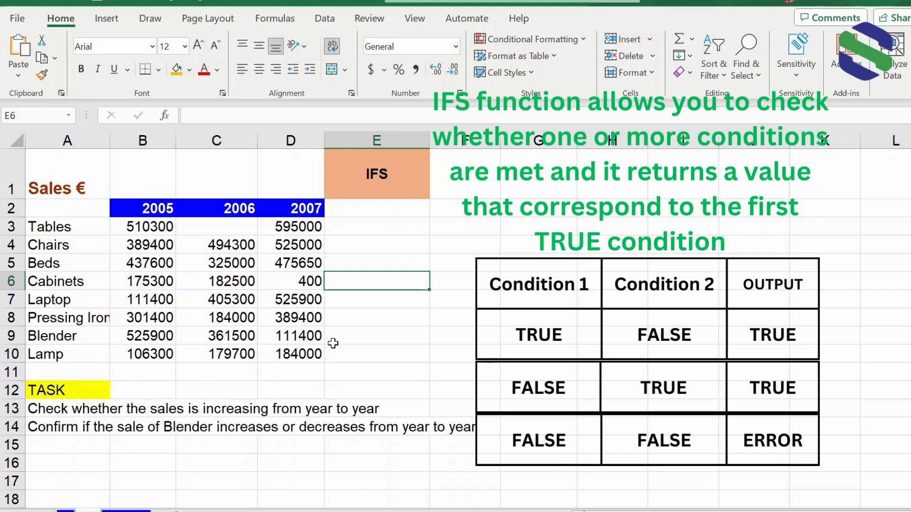
{"action": "left_click", "coordinate": [367, 226]}
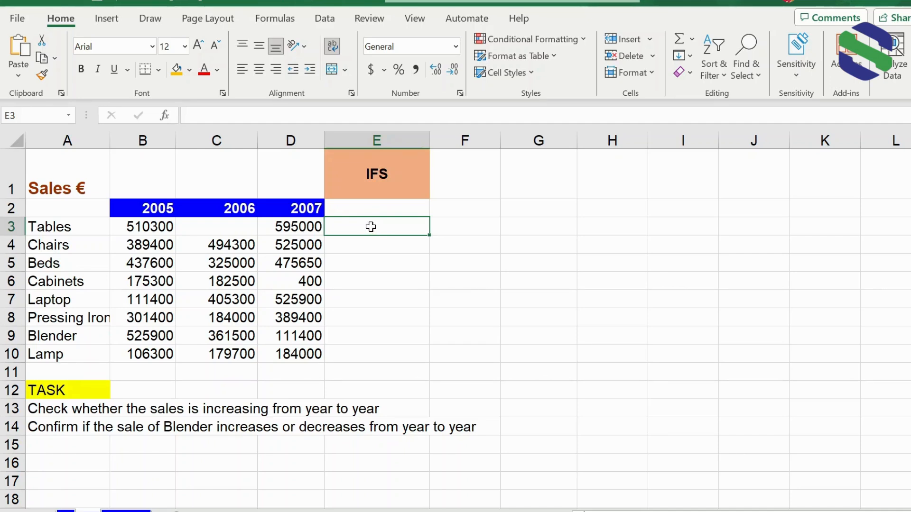
{"action": "type", "text": "=ifs"}
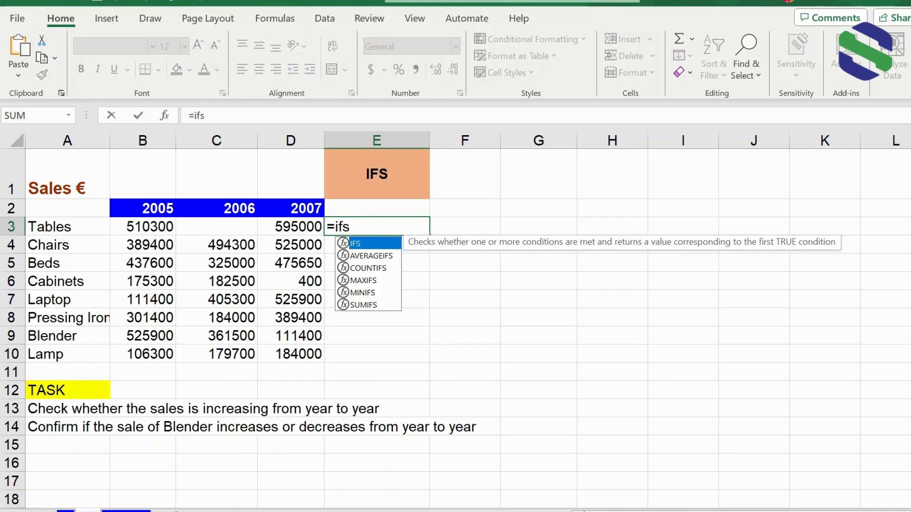
{"action": "type", "text": "("}
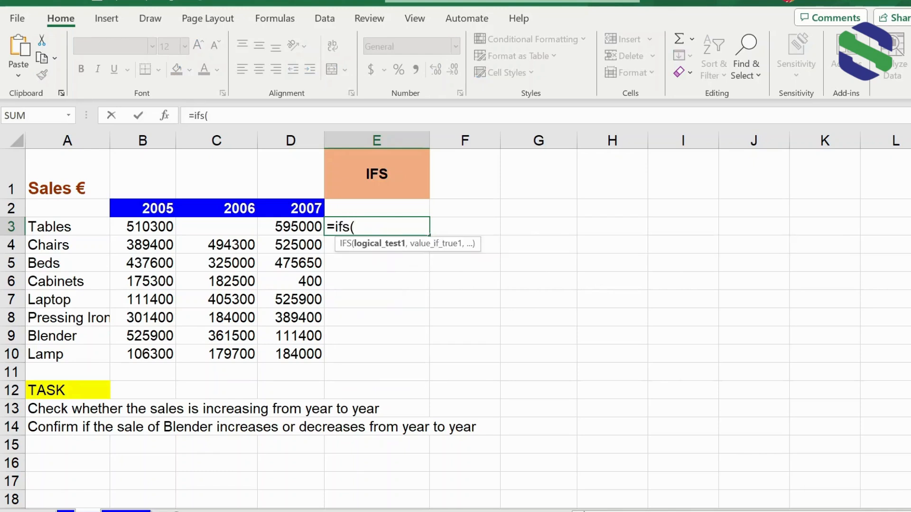
{"action": "left_click", "coordinate": [297, 226]}
{"action": "type", "text": ">"}
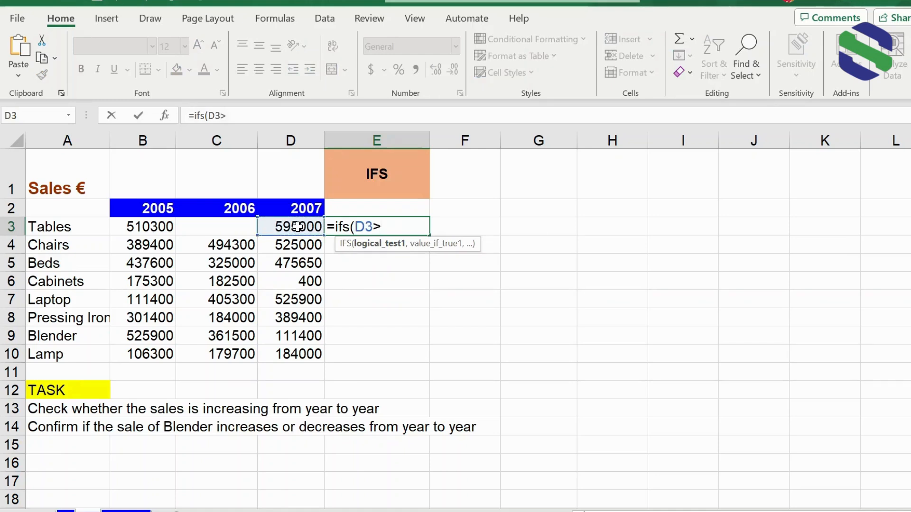
{"action": "left_click", "coordinate": [222, 228]}
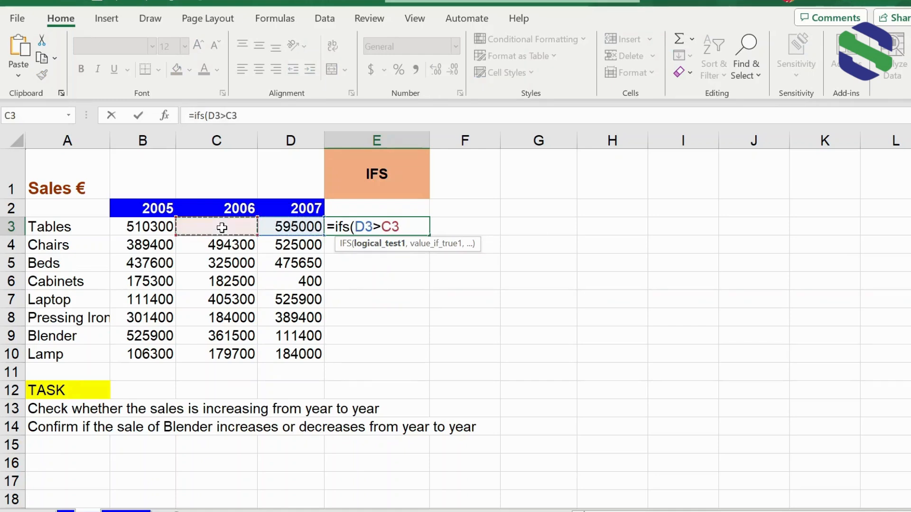
Step: Give "True" as the first test's value in the E3 formula and add C3>B3 as the second logical test
{"action": "type", "text": ",\"Tr"}
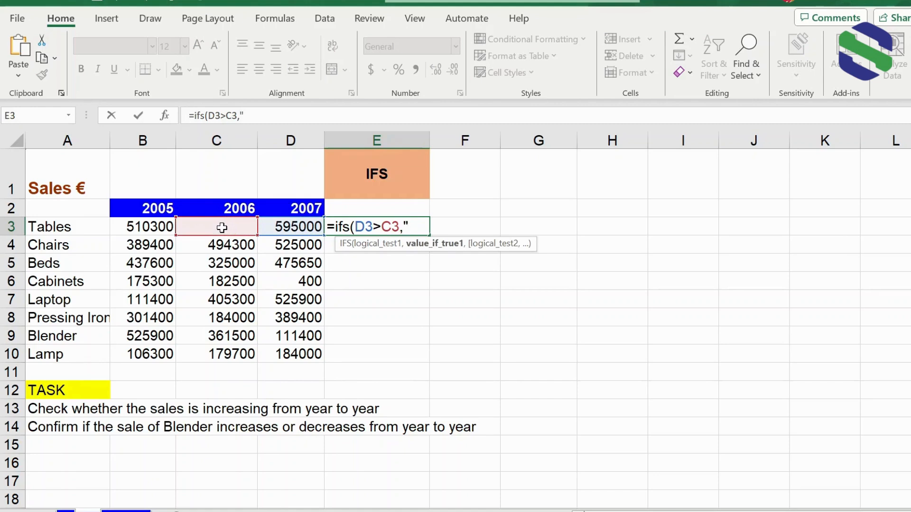
{"action": "type", "text": "ue"}
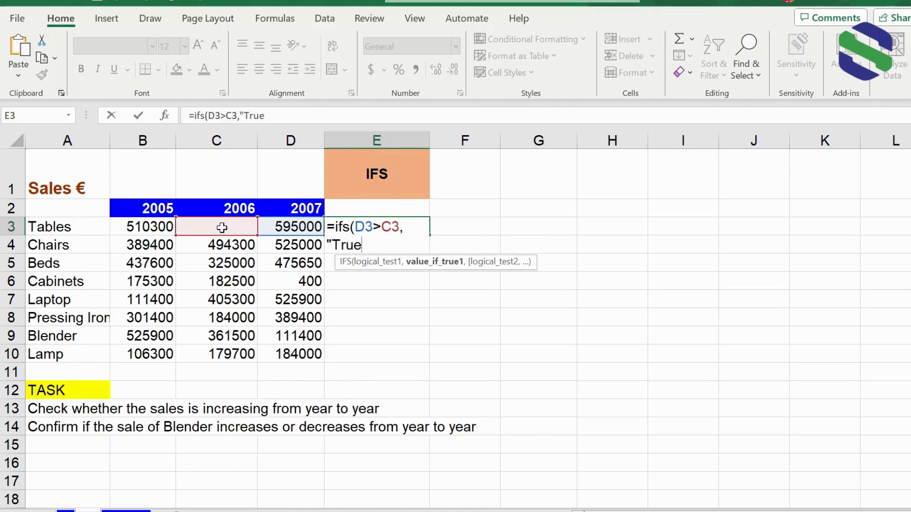
{"action": "type", "text": "\","}
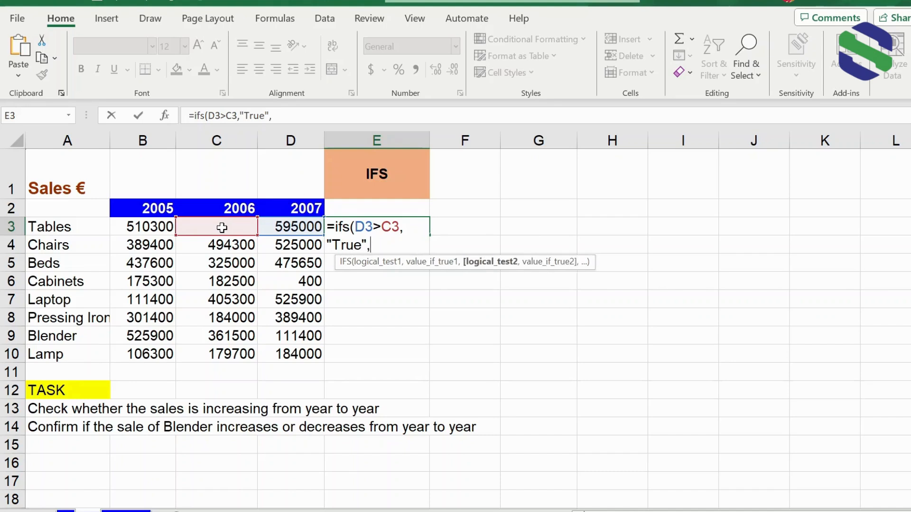
{"action": "left_click", "coordinate": [220, 226]}
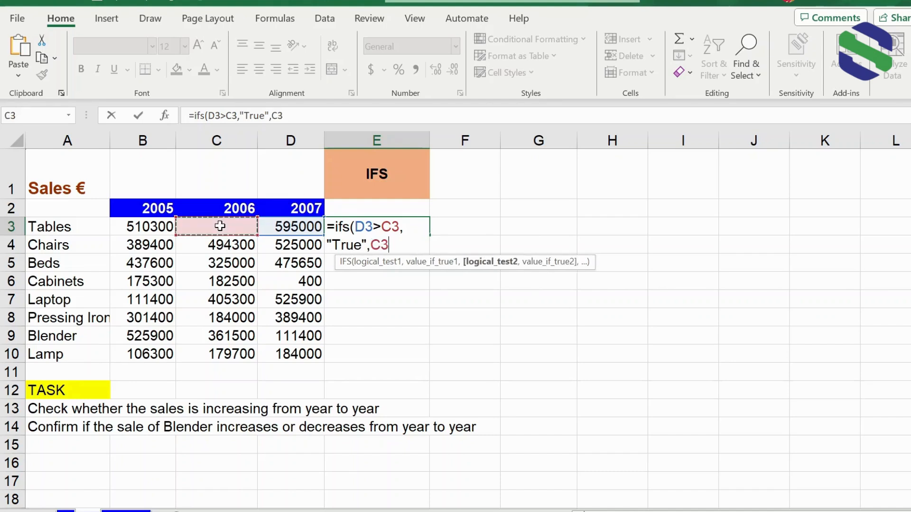
{"action": "type", "text": ">"}
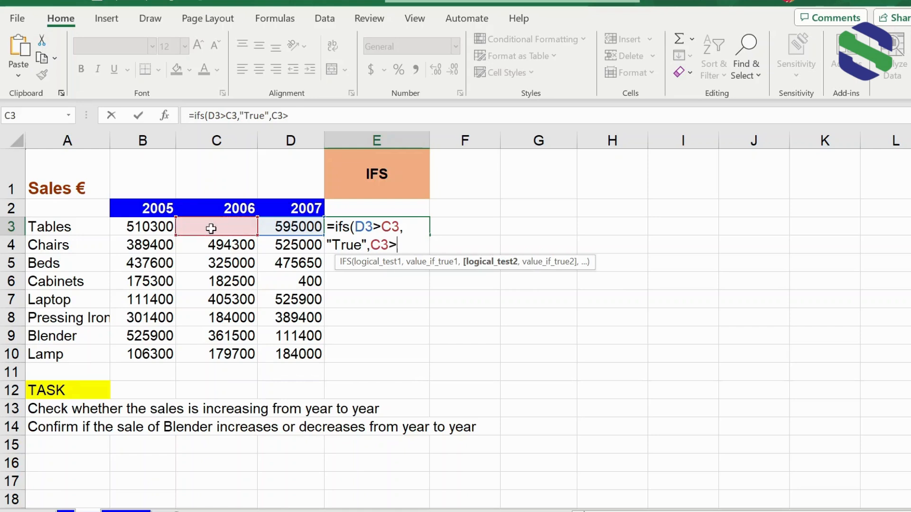
{"action": "left_click", "coordinate": [151, 227]}
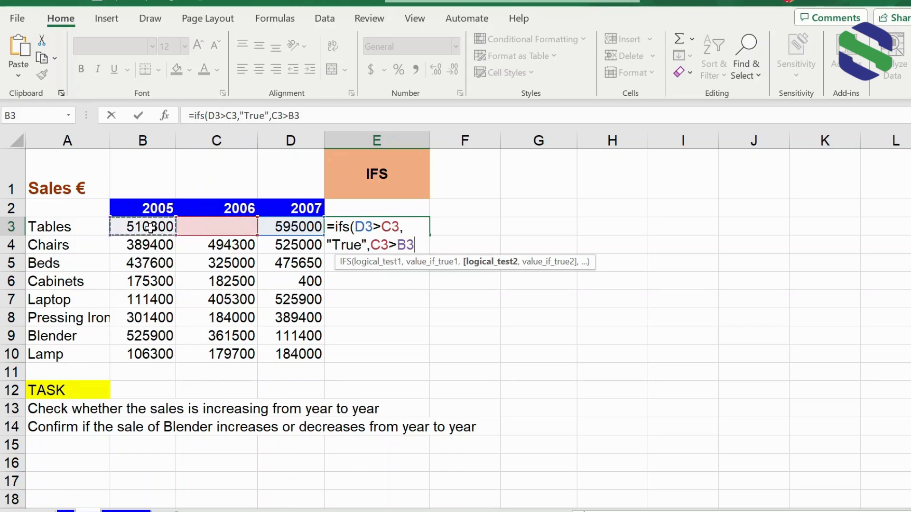
Step: Complete the E3 IFS formula with "Good" as the value if the second test is true
{"action": "type", "text": ",\""}
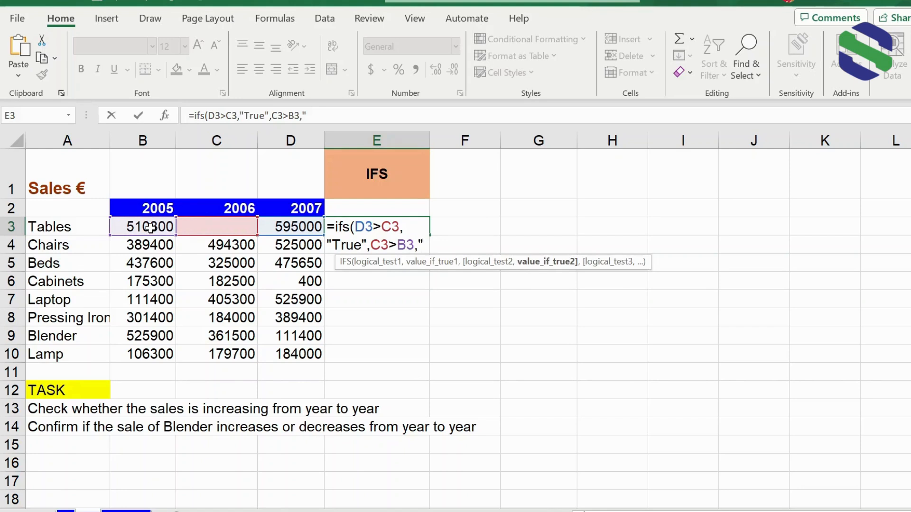
{"action": "type", "text": "Gpoo"}
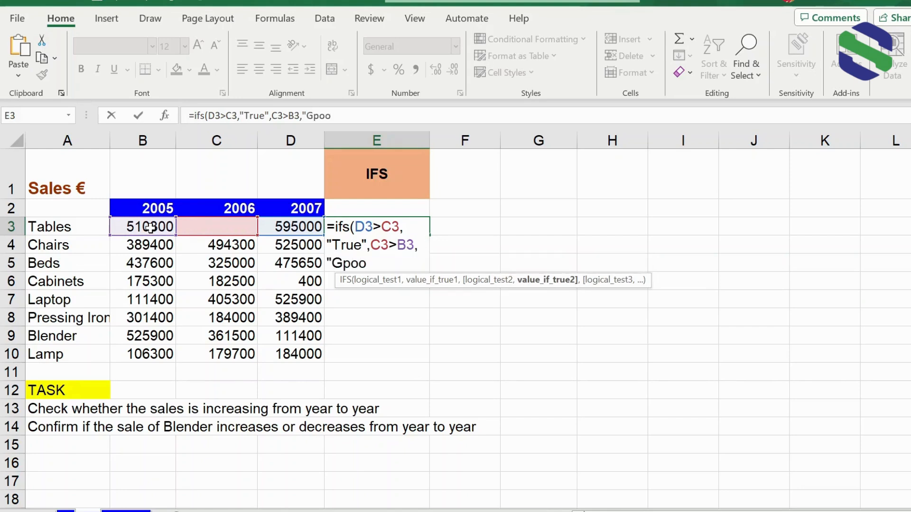
{"action": "key", "text": "BackSpace"}
{"action": "key", "text": "BackSpace"}
{"action": "key", "text": "BackSpace"}
{"action": "type", "text": "ood\")"}
{"action": "key", "text": "Return"}
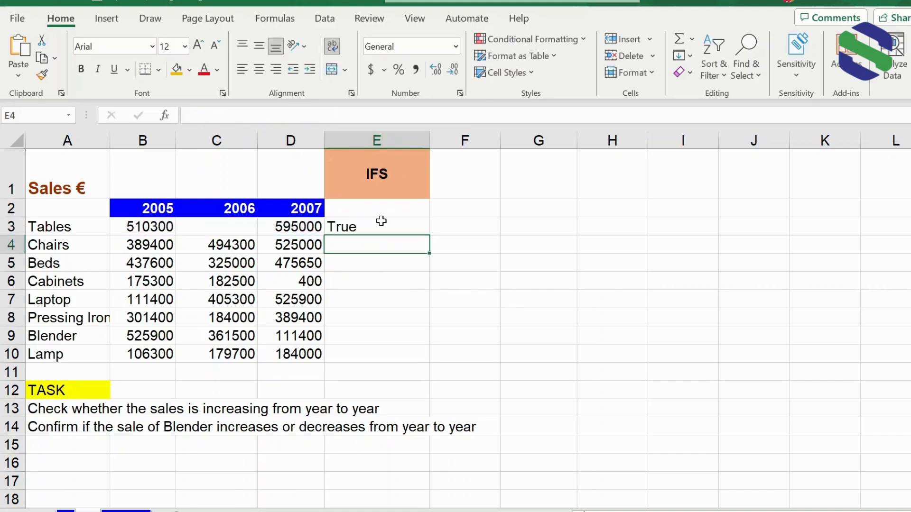
Step: Copy the E3 IFS formula down through E10 and review the formulas for Tables, Cabinets and Blender
{"action": "left_click", "coordinate": [392, 224]}
{"action": "left_click_drag", "start_coordinate": [429, 235], "coordinate": [417, 358]}
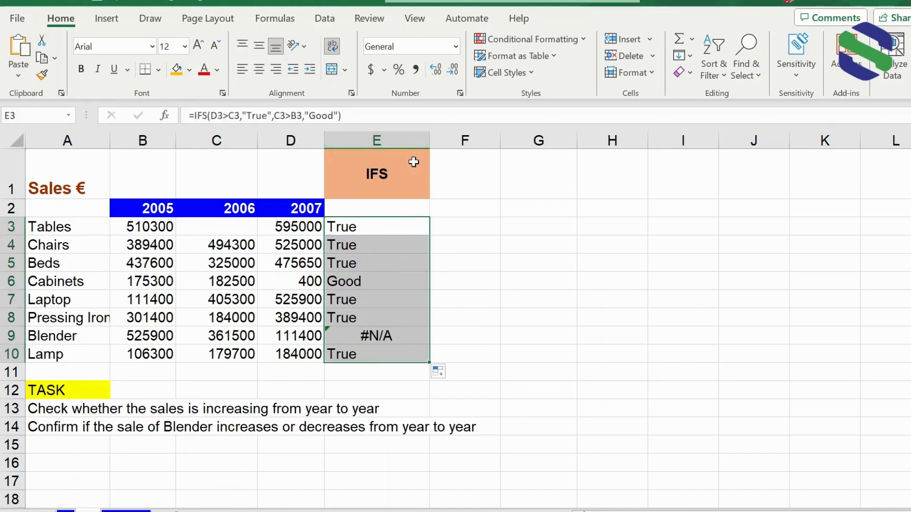
{"action": "left_click", "coordinate": [393, 229]}
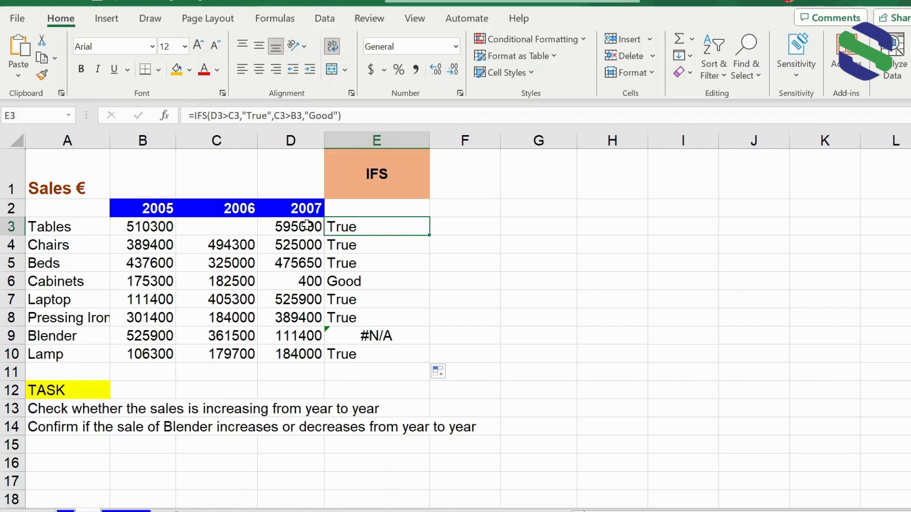
{"action": "left_click", "coordinate": [359, 281]}
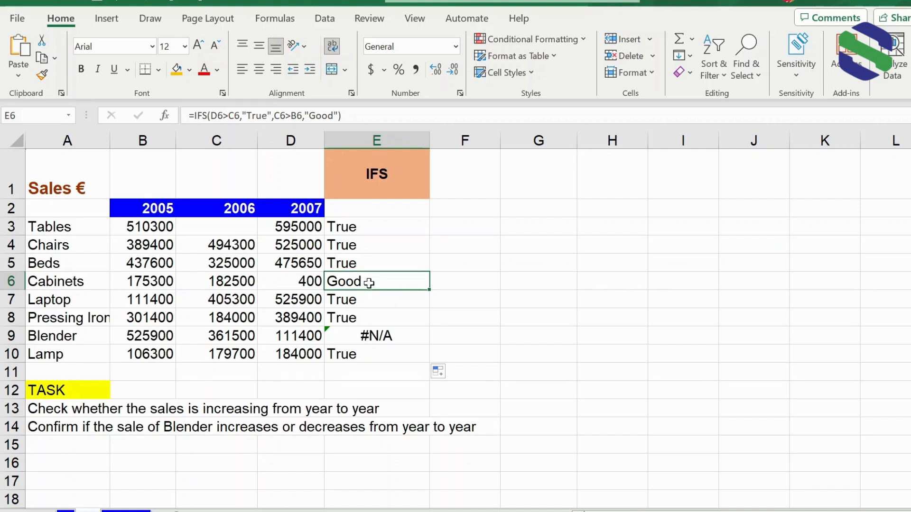
{"action": "left_click", "coordinate": [401, 336]}
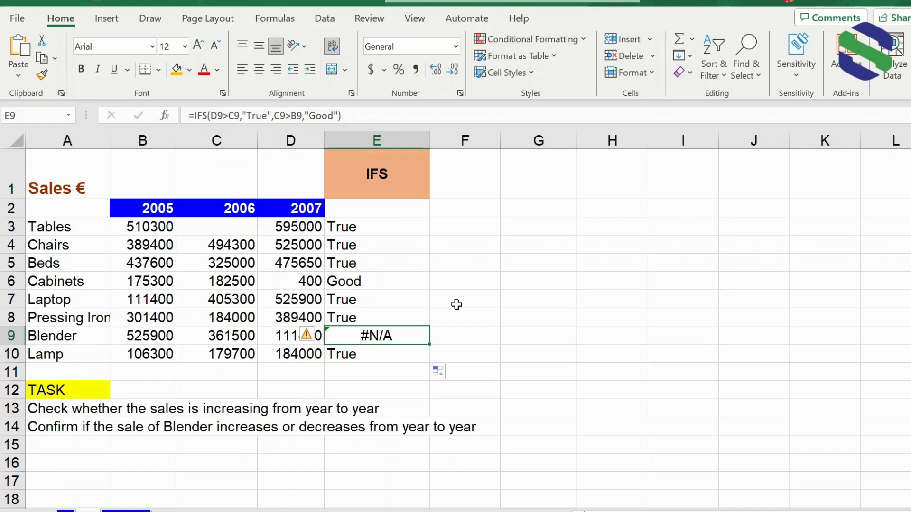
{"action": "left_click", "coordinate": [456, 336]}
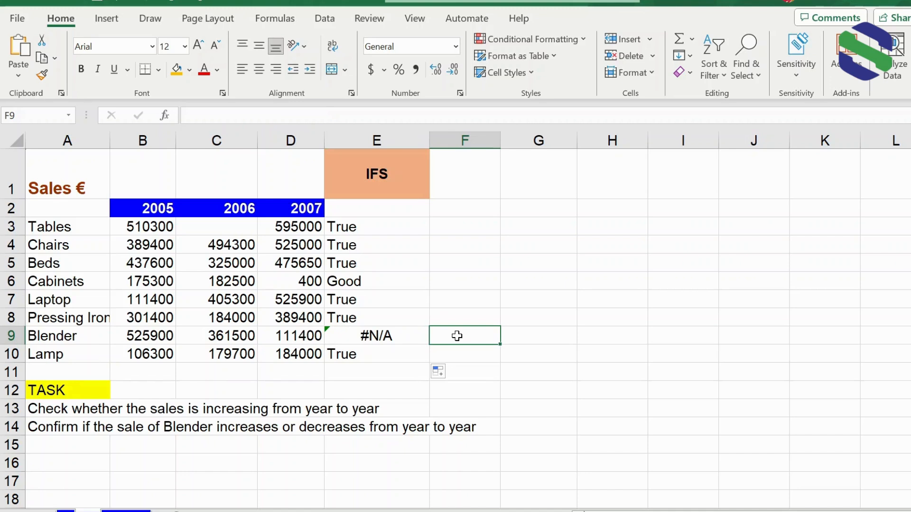
{"action": "left_click", "coordinate": [409, 340]}
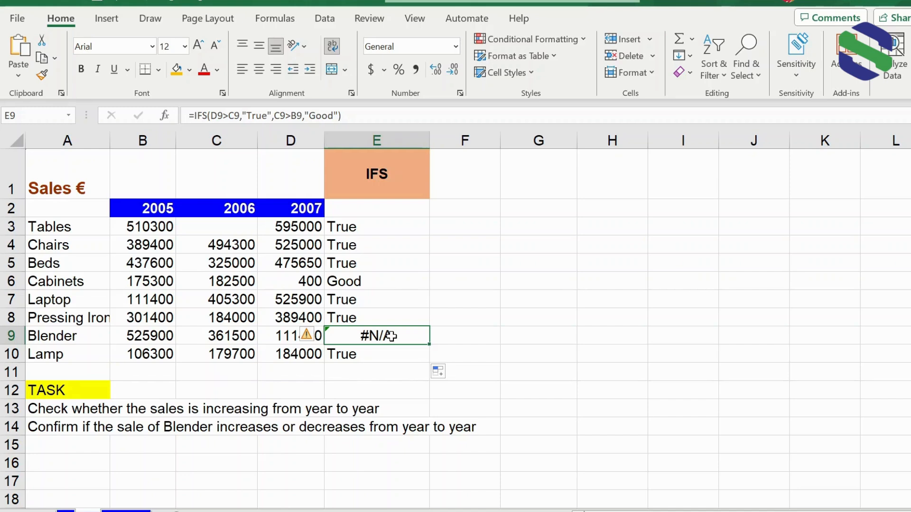
Step: Begin an IFS formula in F9 with the first logical test D9<C9, comparing Blender sales in 2007 and 2006
{"action": "left_click", "coordinate": [463, 339]}
{"action": "type", "text": "="}
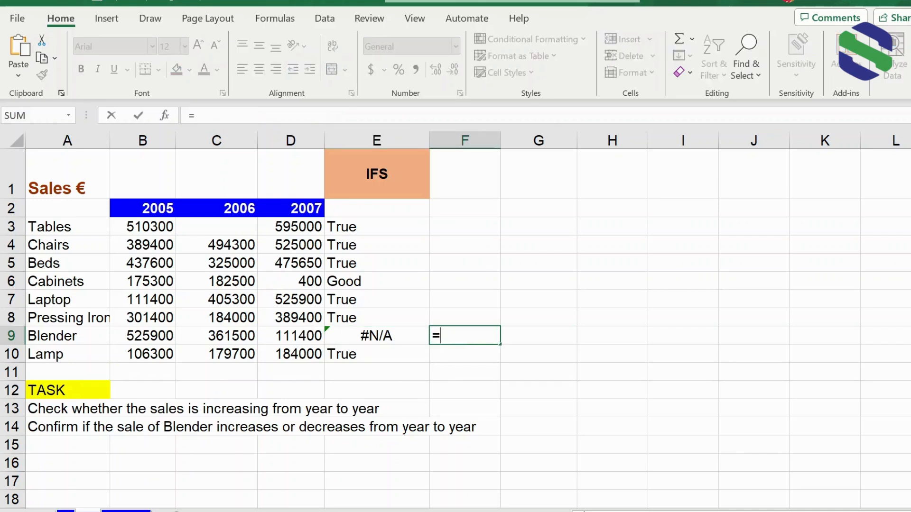
{"action": "type", "text": "ifs("}
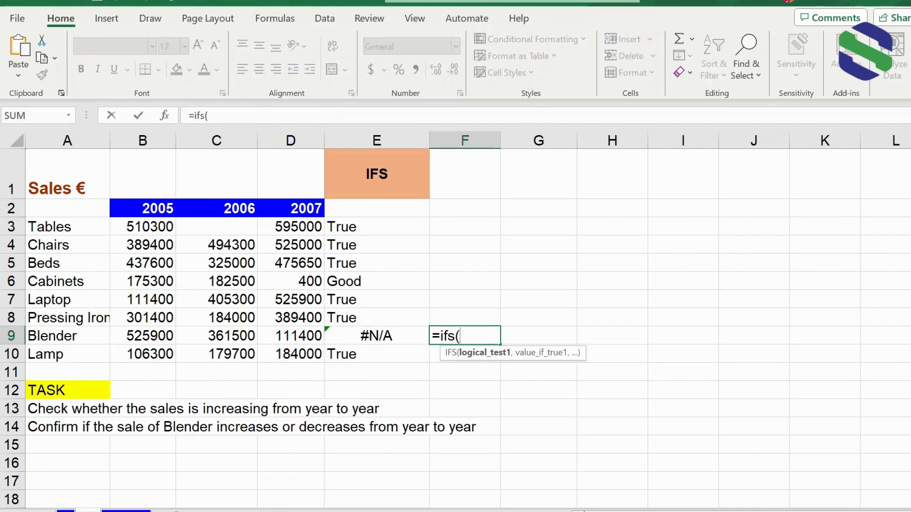
{"action": "left_click", "coordinate": [304, 335]}
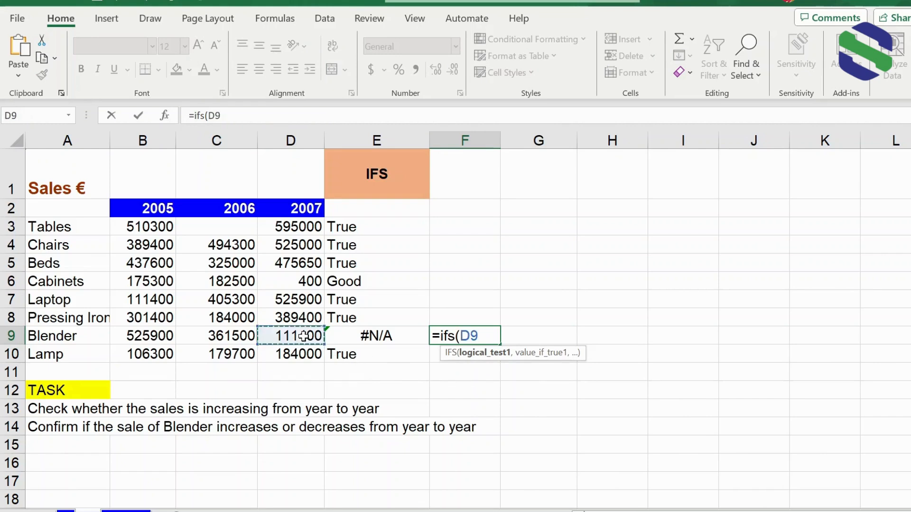
{"action": "type", "text": "<"}
{"action": "left_click", "coordinate": [236, 336]}
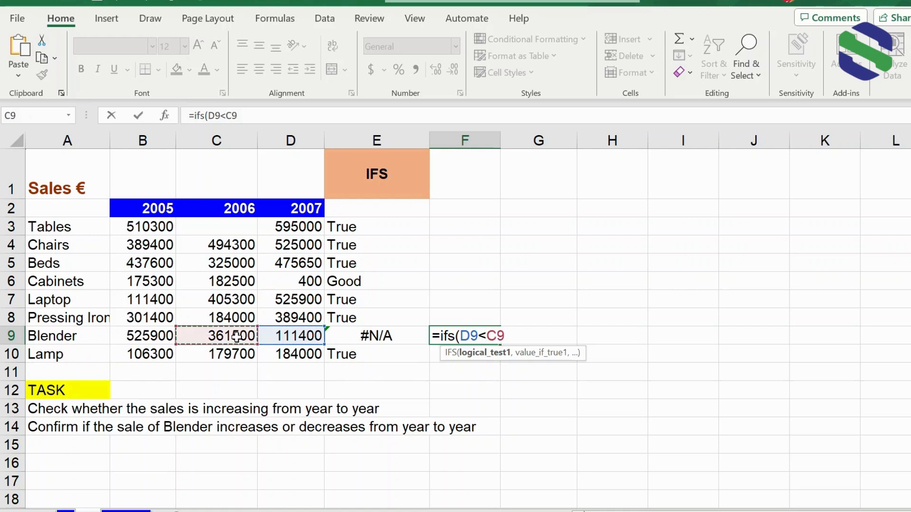
Step: Give "Less" as the first test's value in the F9 formula and add C9<B9 as the second logical test
{"action": "type", "text": ","}
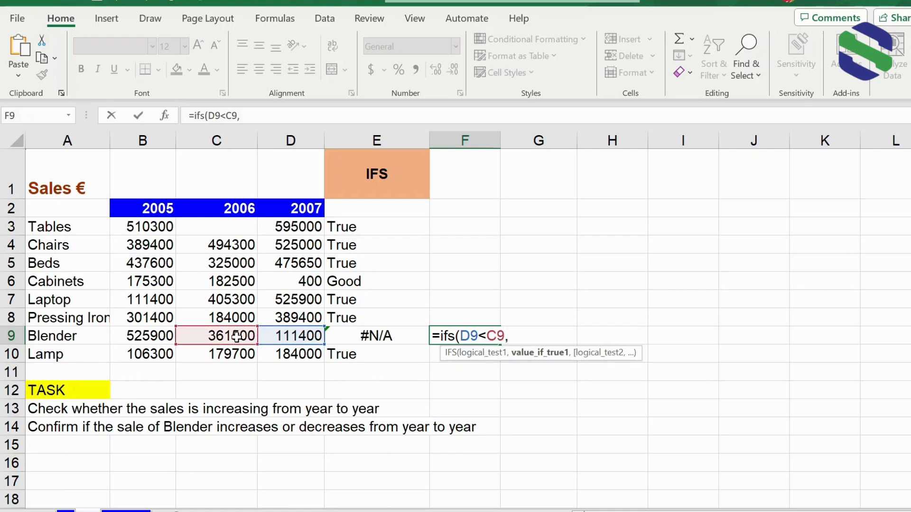
{"action": "type", "text": "\""}
{"action": "type", "text": "Less\","}
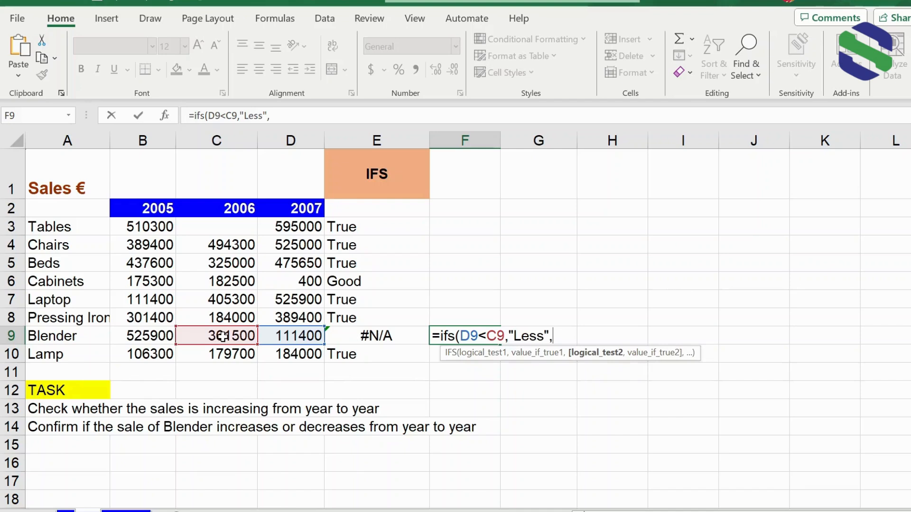
{"action": "left_click", "coordinate": [223, 336]}
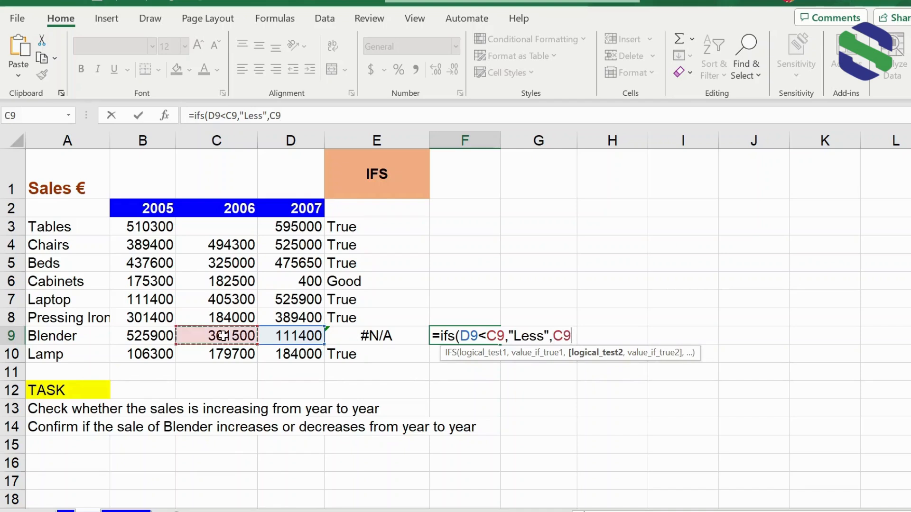
{"action": "type", "text": "<"}
{"action": "left_click", "coordinate": [149, 336]}
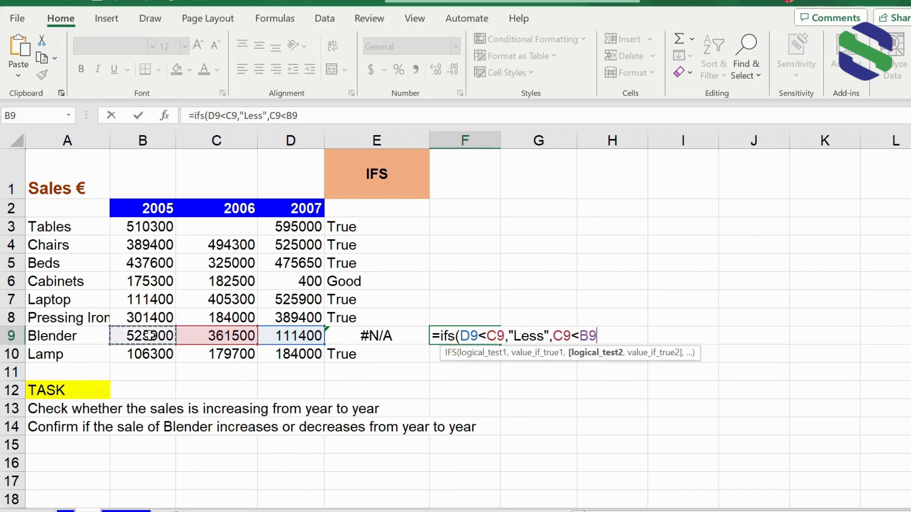
{"action": "type", "text": ","}
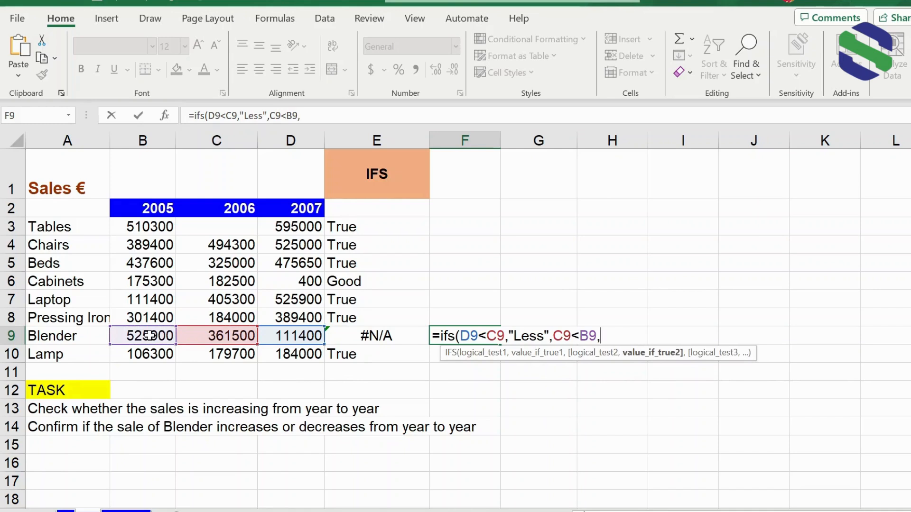
{"action": "type", "text": "\"less"}
{"action": "key", "text": "BackSpace"}
{"action": "key", "text": "BackSpace"}
{"action": "key", "text": "BackSpace"}
{"action": "key", "text": "BackSpace"}
{"action": "type", "text": "More"}
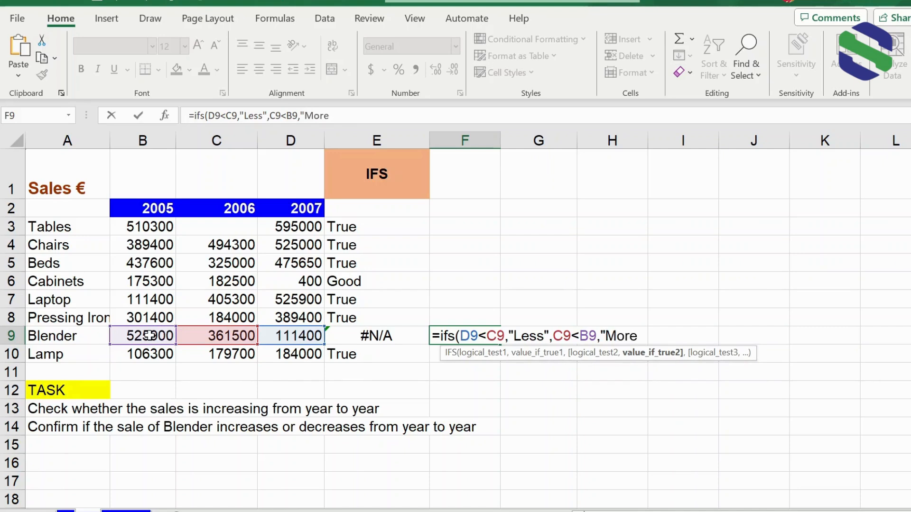
{"action": "type", "text": " sa"}
{"action": "key", "text": "BackSpace"}
{"action": "key", "text": "BackSpace"}
{"action": "key", "text": "BackSpace"}
{"action": "key", "text": "BackSpace"}
{"action": "key", "text": "BackSpace"}
{"action": "key", "text": "BackSpace"}
{"action": "key", "text": "BackSpace"}
Step: Complete the F9 IFS formula with "Greater sales in 2005" as the value if the second test is true
{"action": "type", "text": "Greater sal"}
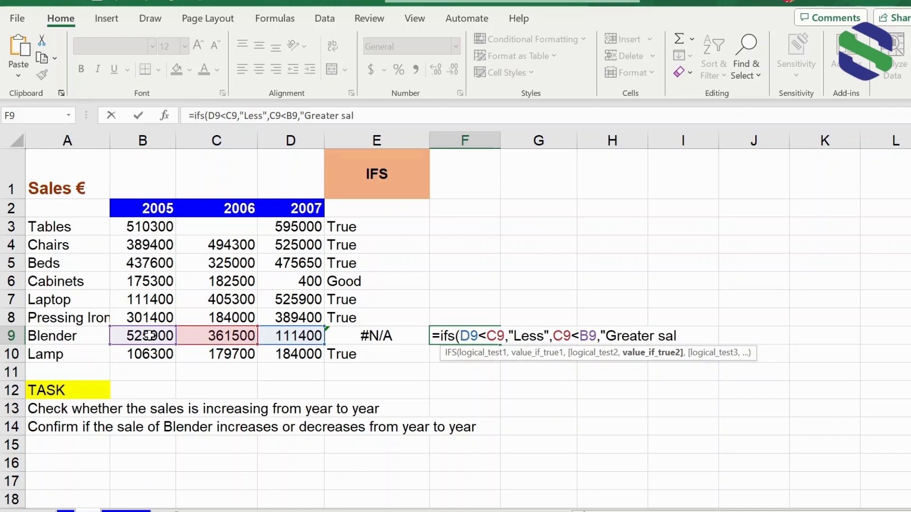
{"action": "type", "text": "es in 200"}
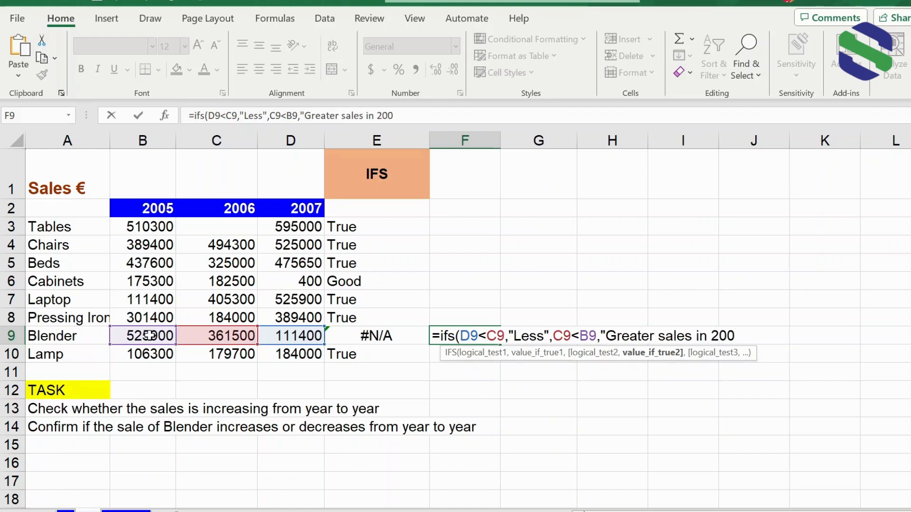
{"action": "type", "text": "5\")"}
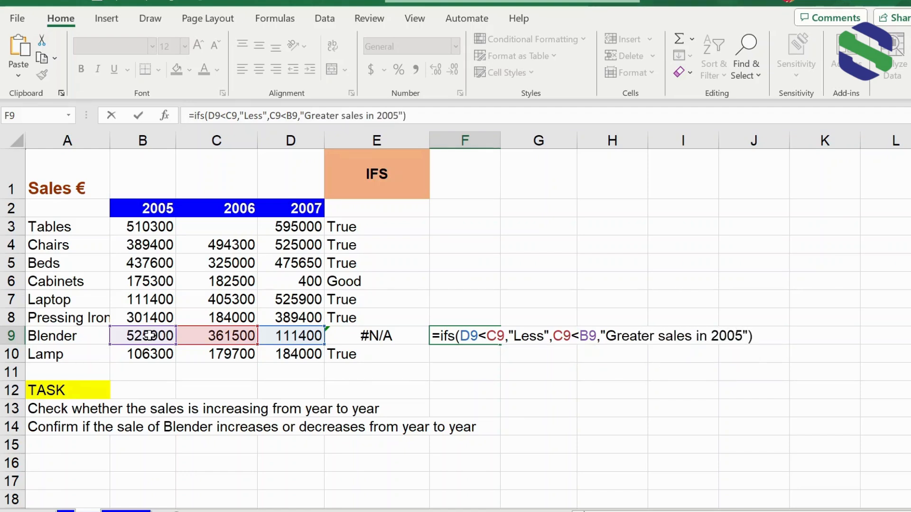
{"action": "key", "text": "Return"}
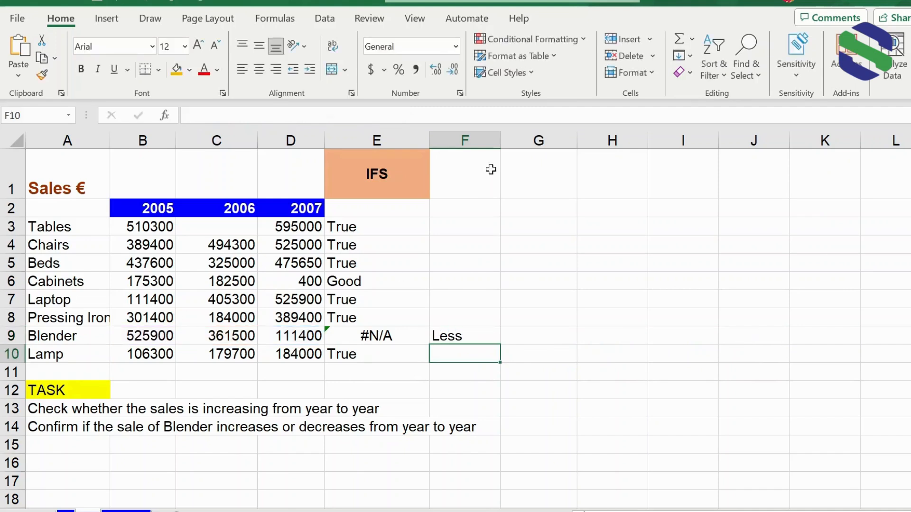
Step: Fit column F to its contents, widen it a little further, and select F9 to review its IFS formula
{"action": "double_click", "coordinate": [500, 140]}
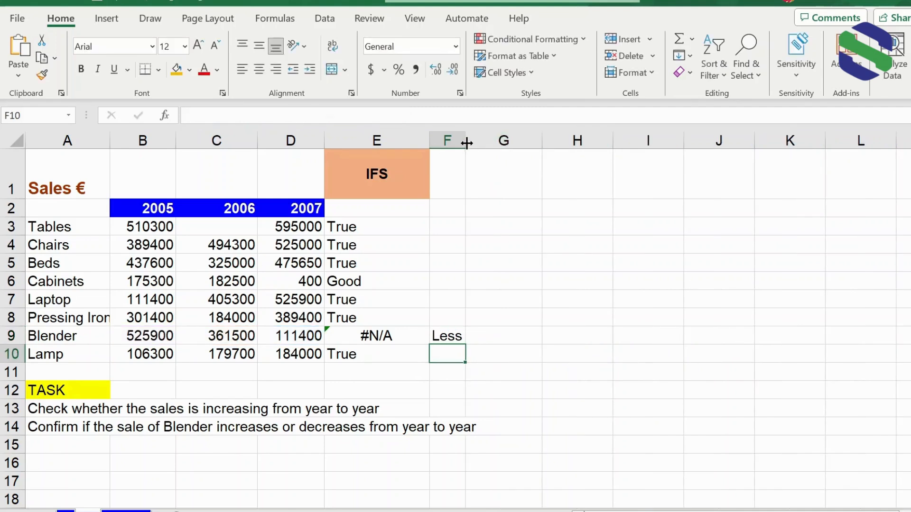
{"action": "left_click_drag", "start_coordinate": [466, 140], "coordinate": [514, 141]}
{"action": "left_click", "coordinate": [477, 335]}
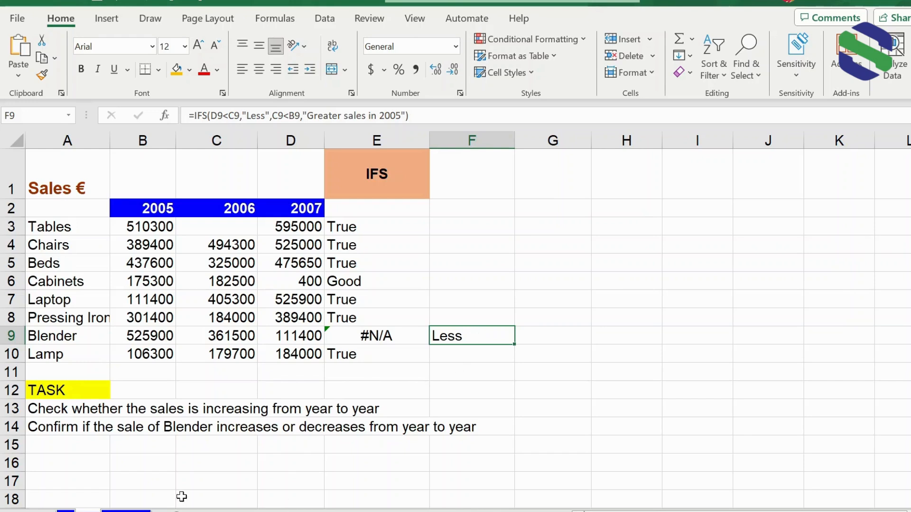
Step: Open the IFERROR worksheet and inspect the IFS formulas behind the #N/A results for Chairs, Laptop and Lamp
{"action": "left_click", "coordinate": [127, 511]}
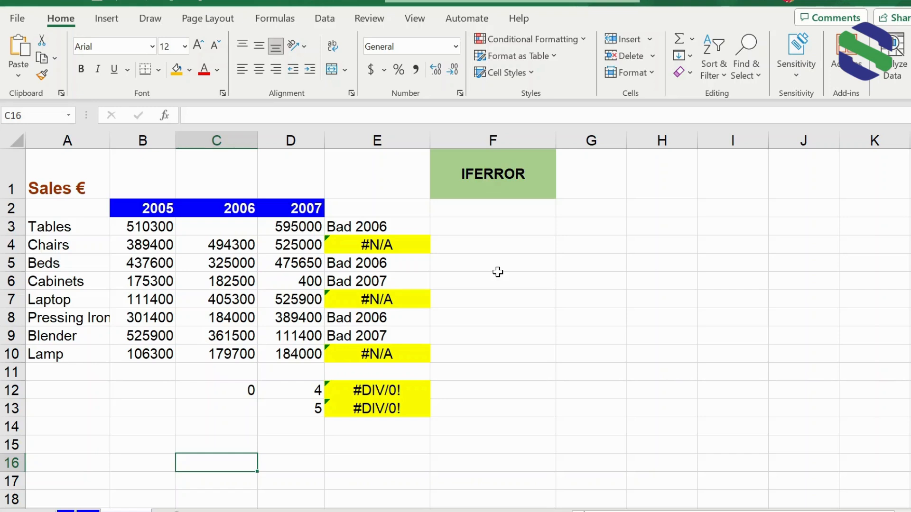
{"action": "left_click", "coordinate": [378, 243]}
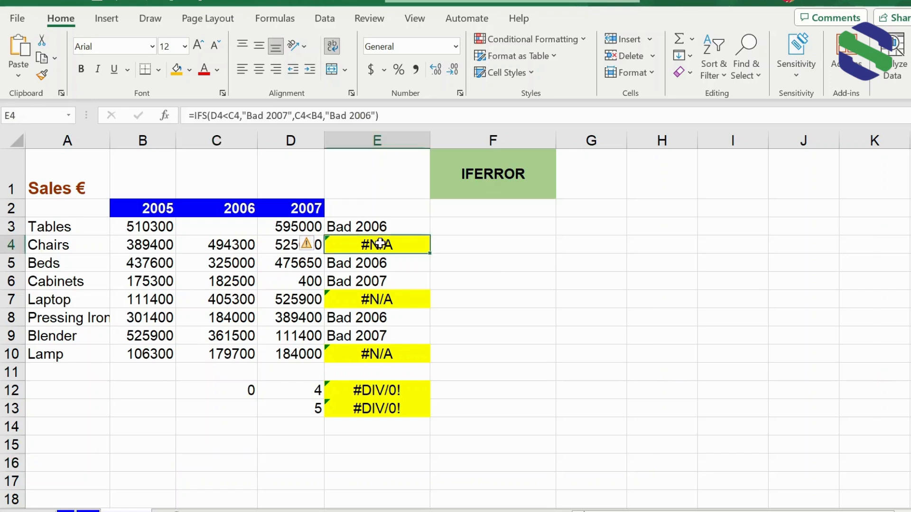
{"action": "left_click", "coordinate": [389, 300]}
{"action": "left_click", "coordinate": [397, 353]}
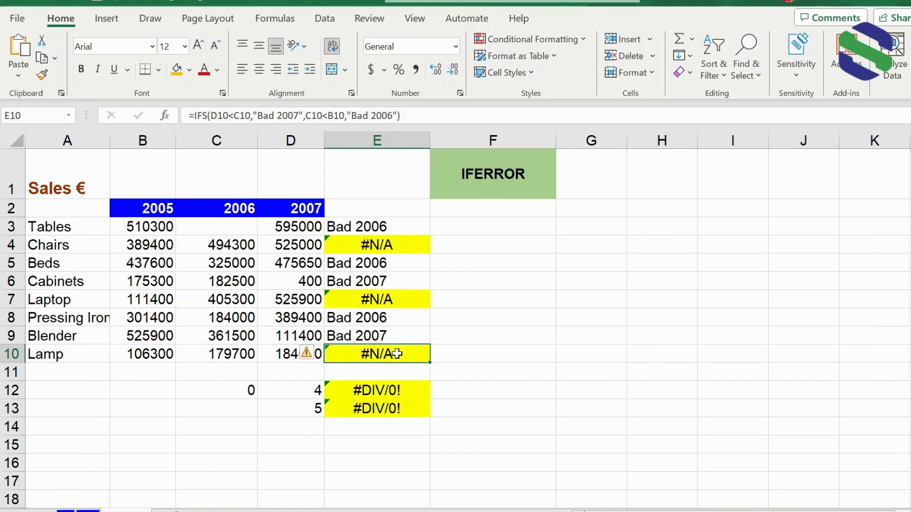
Step: Enter an IFERROR formula in F3 that evaluates E3 and returns "Check" if it is an error
{"action": "left_click", "coordinate": [492, 229]}
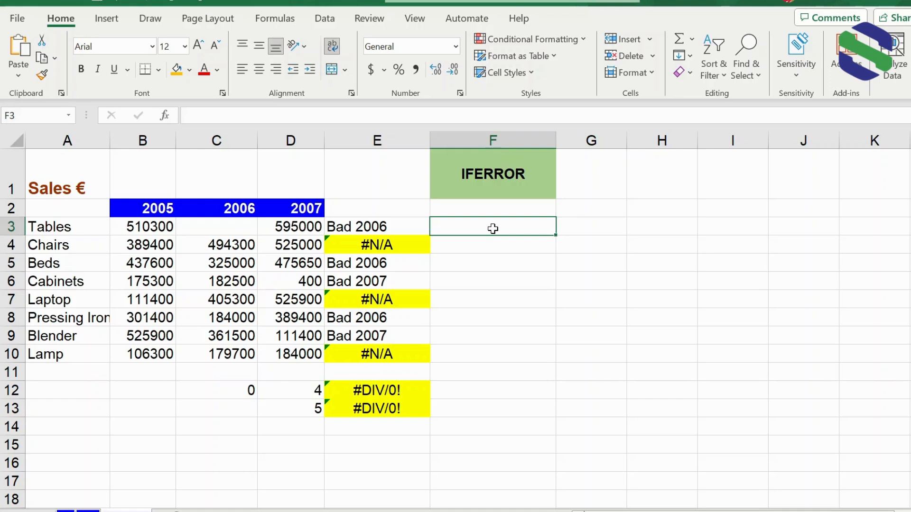
{"action": "type", "text": "=iferror"}
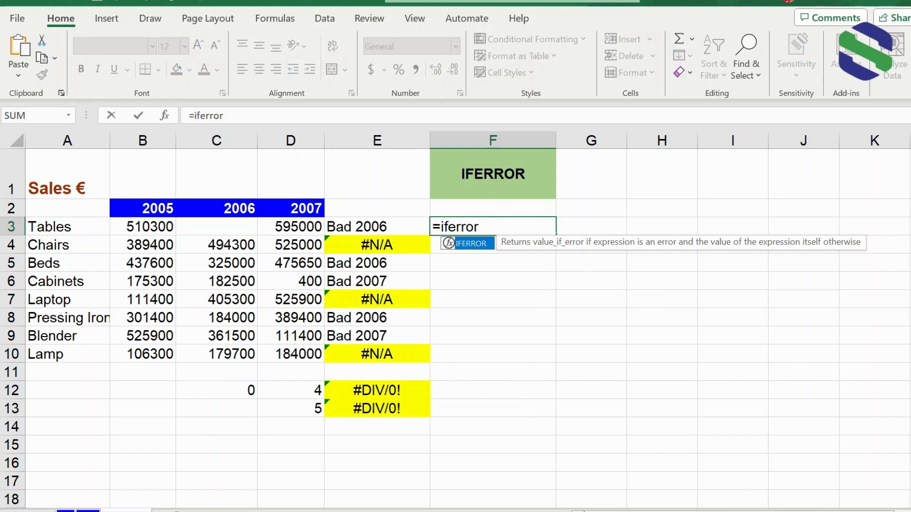
{"action": "type", "text": "("}
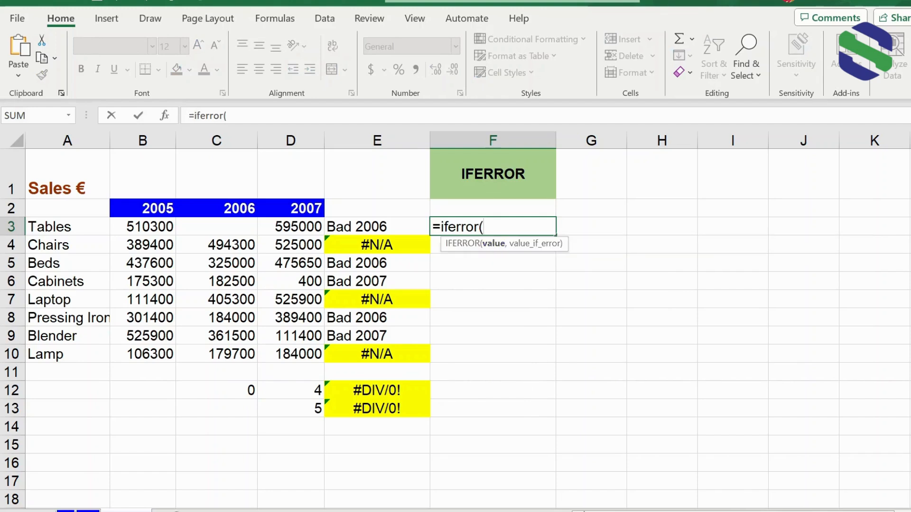
{"action": "left_click", "coordinate": [376, 226]}
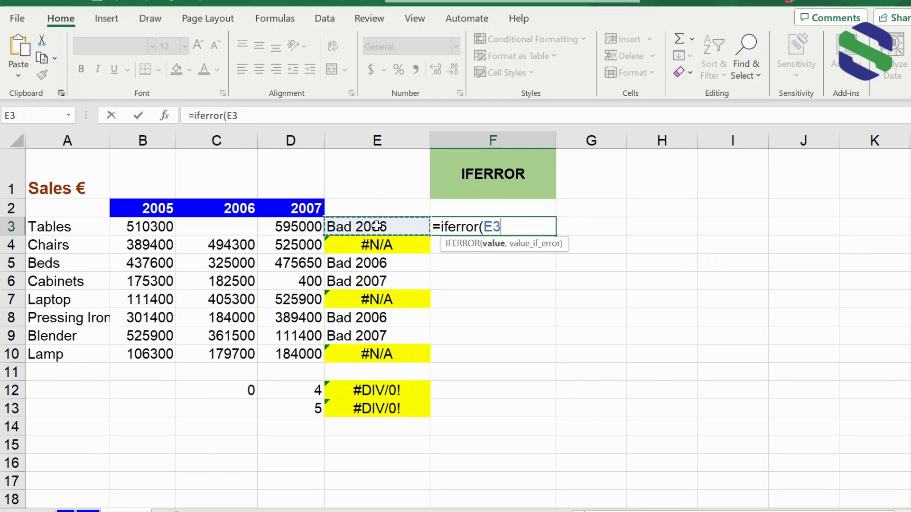
{"action": "type", "text": ","}
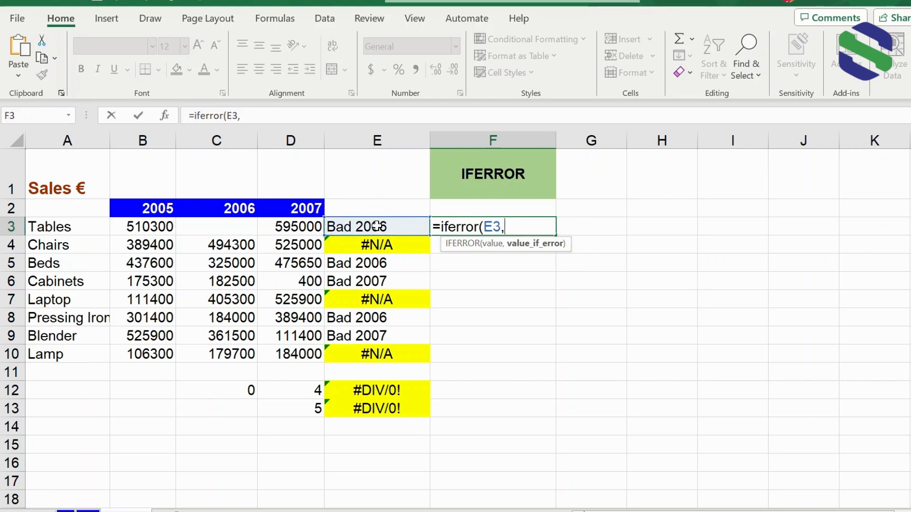
{"action": "type", "text": "\"Check\")"}
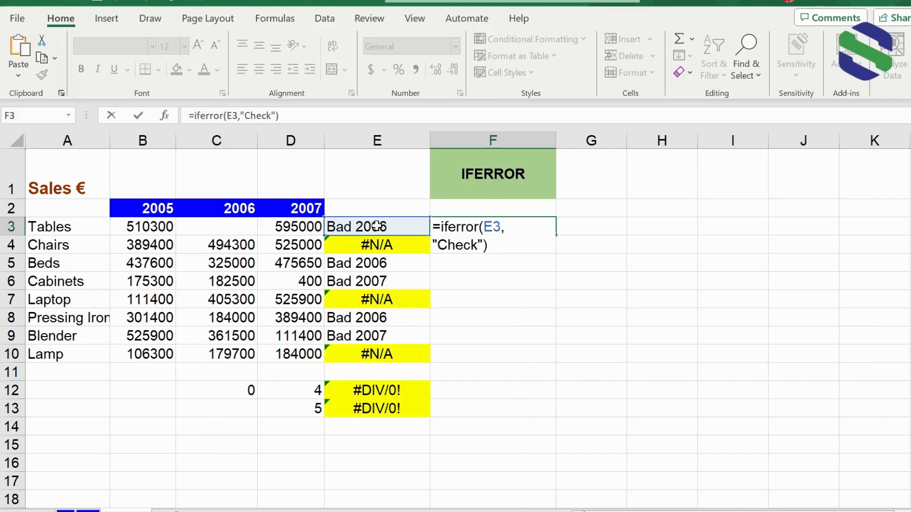
{"action": "key", "text": "Return"}
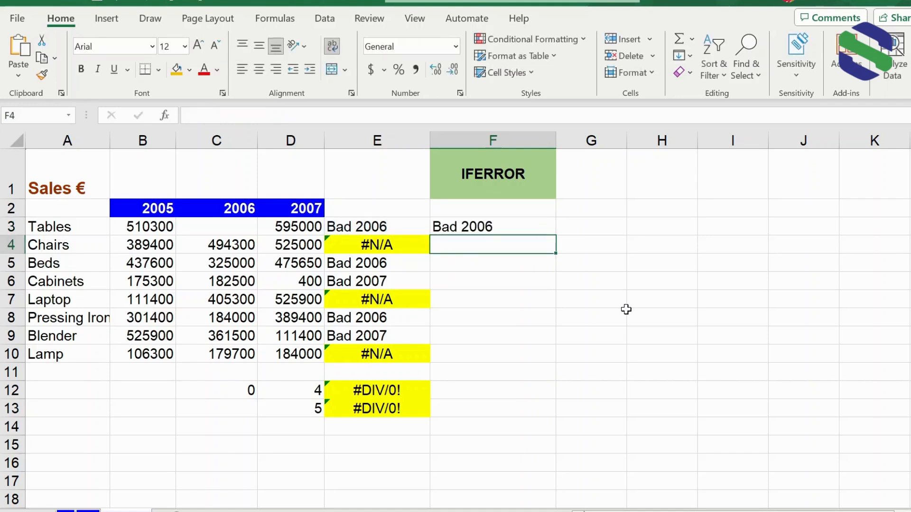
Step: Copy the F3 IFERROR formula down through F10 and review the formulas for Tables and Chairs
{"action": "left_click", "coordinate": [530, 230]}
{"action": "left_click_drag", "start_coordinate": [554, 235], "coordinate": [545, 362]}
{"action": "left_click", "coordinate": [528, 233]}
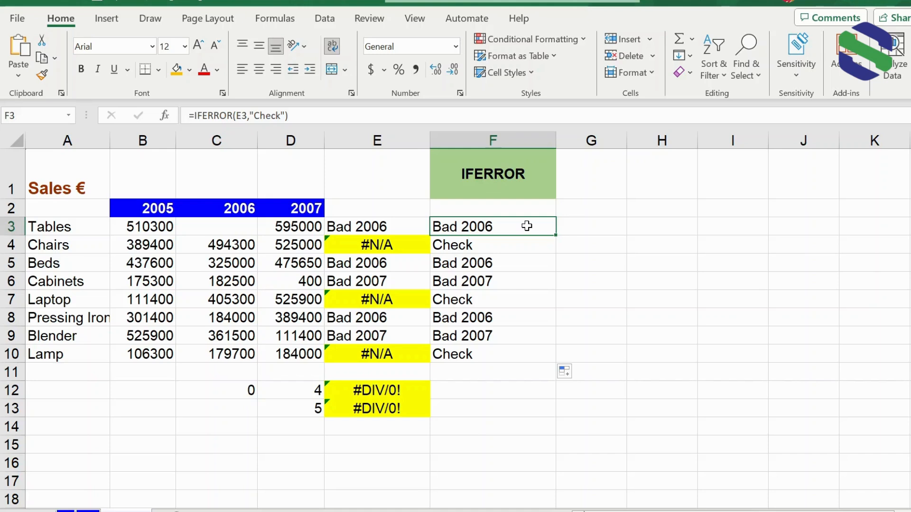
{"action": "left_click", "coordinate": [511, 246]}
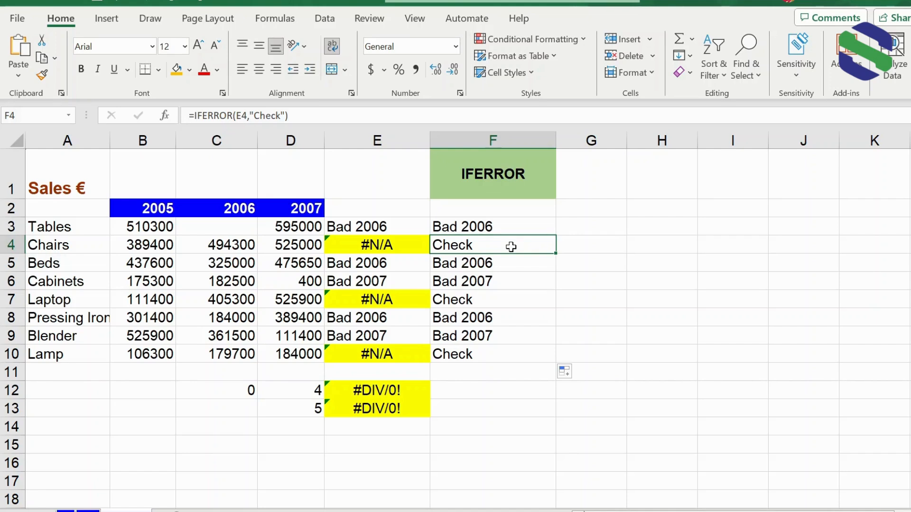
Step: Check the division formula in E12, and begin an IFERROR formula in F12 with D12/C12 as the value
{"action": "left_click", "coordinate": [484, 388]}
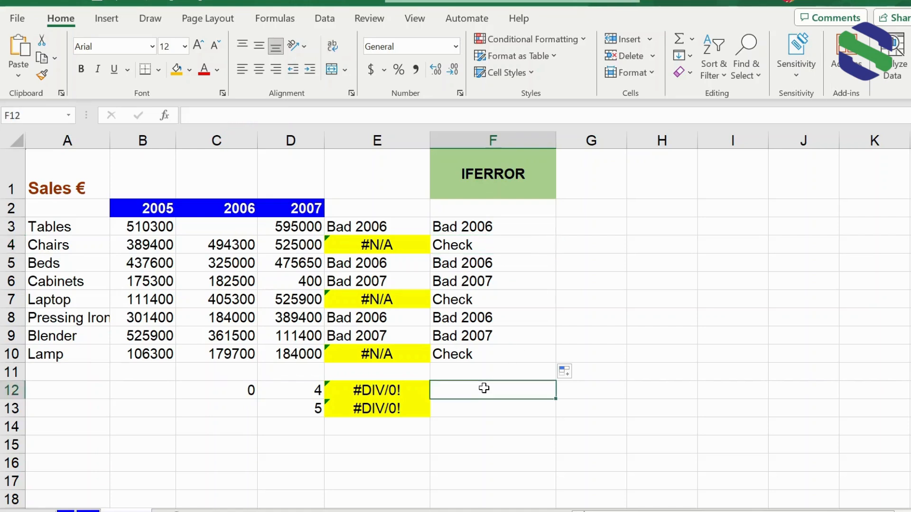
{"action": "left_click", "coordinate": [397, 390]}
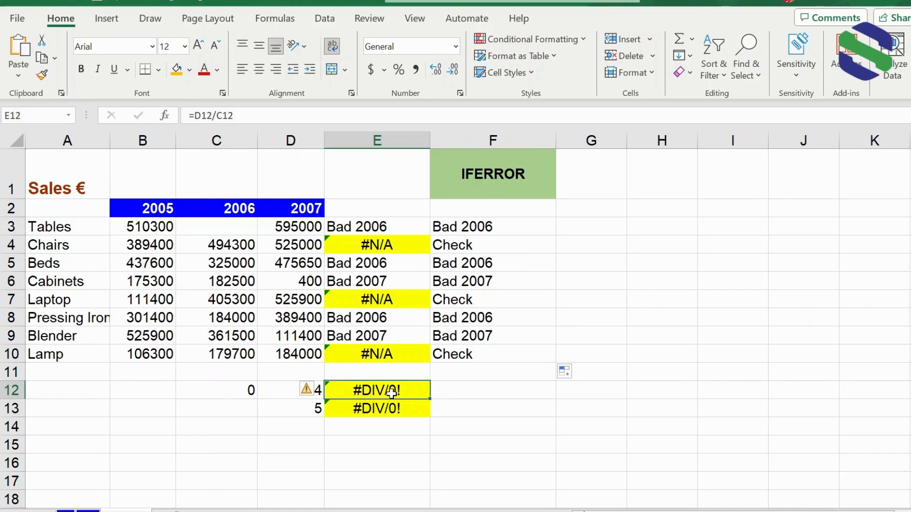
{"action": "left_click", "coordinate": [468, 392]}
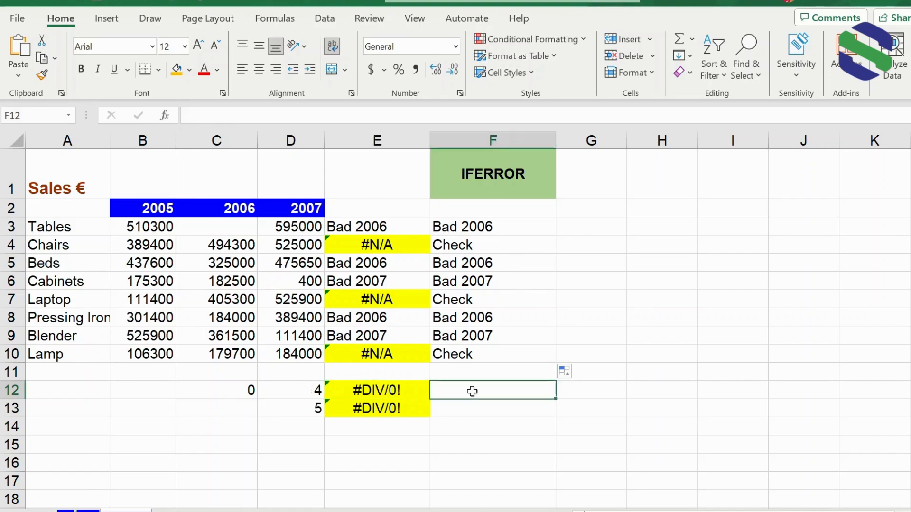
{"action": "type", "text": "=if"}
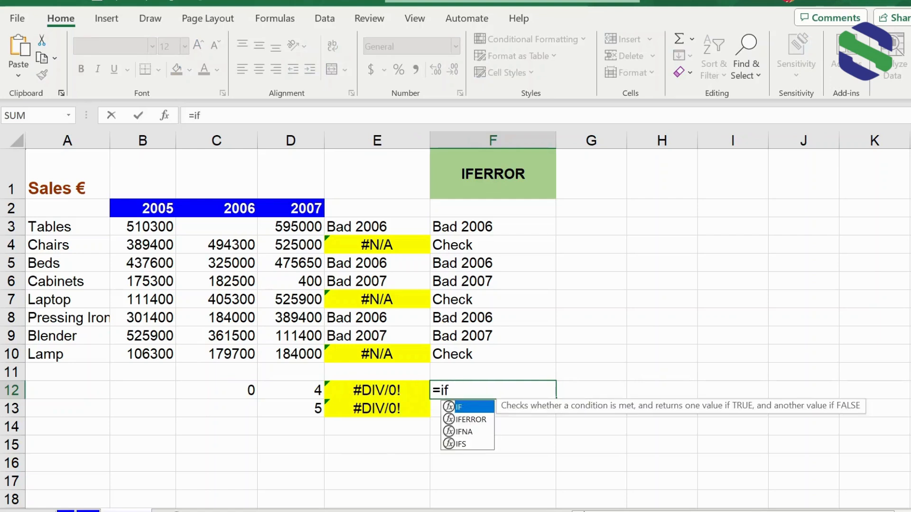
{"action": "type", "text": "error("}
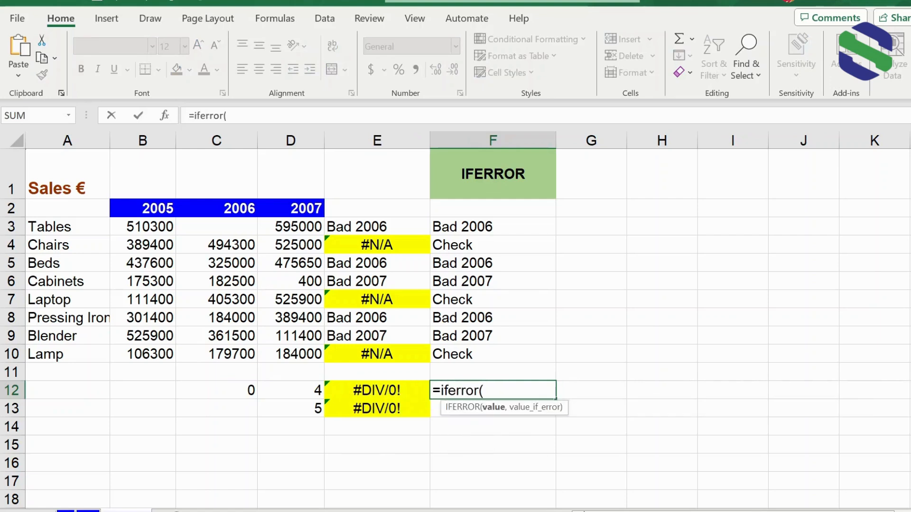
{"action": "left_click", "coordinate": [306, 391]}
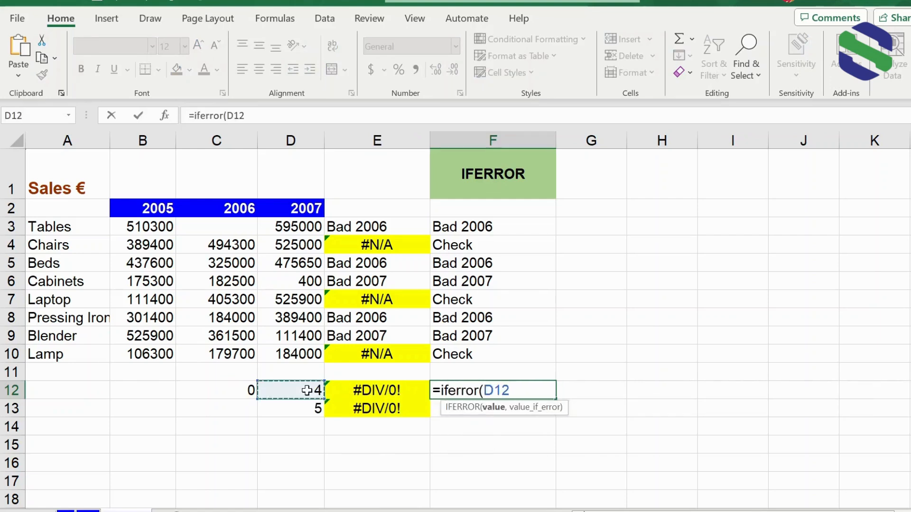
{"action": "type", "text": "/"}
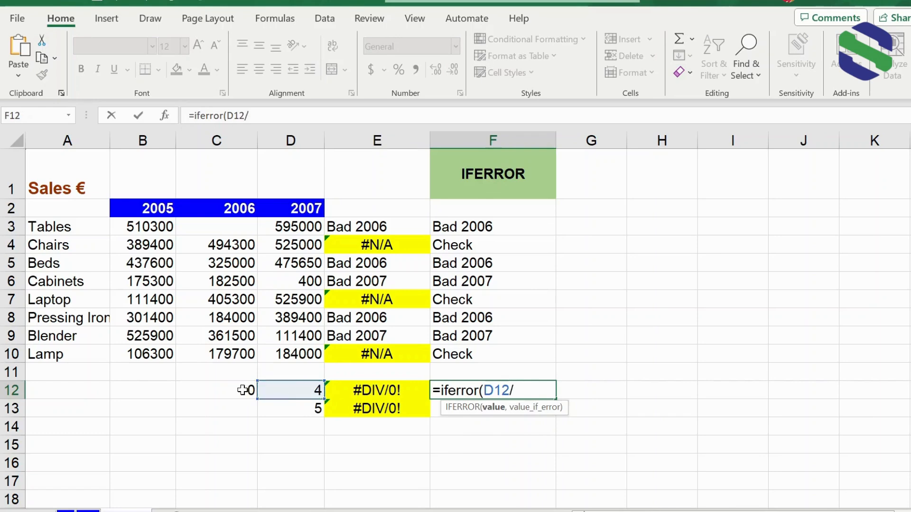
{"action": "left_click", "coordinate": [241, 390]}
Step: Complete the F12 IFERROR formula with "wrong data" as the value if error, and compare it with E12
{"action": "type", "text": ","}
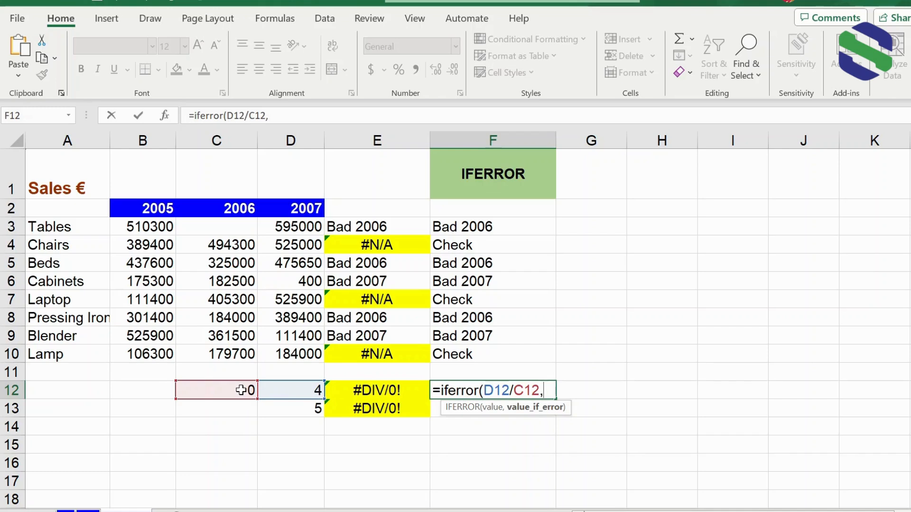
{"action": "type", "text": "\"wrong data"}
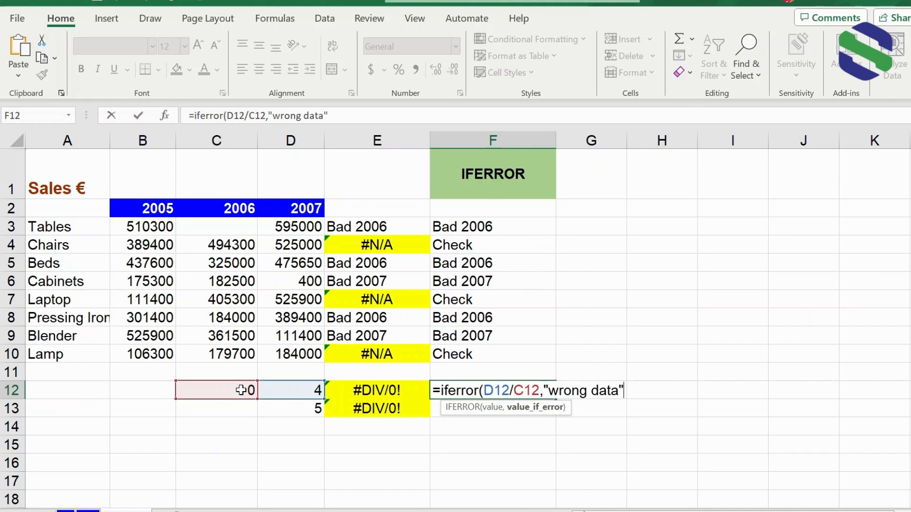
{"action": "type", "text": ")"}
{"action": "key", "text": "Return"}
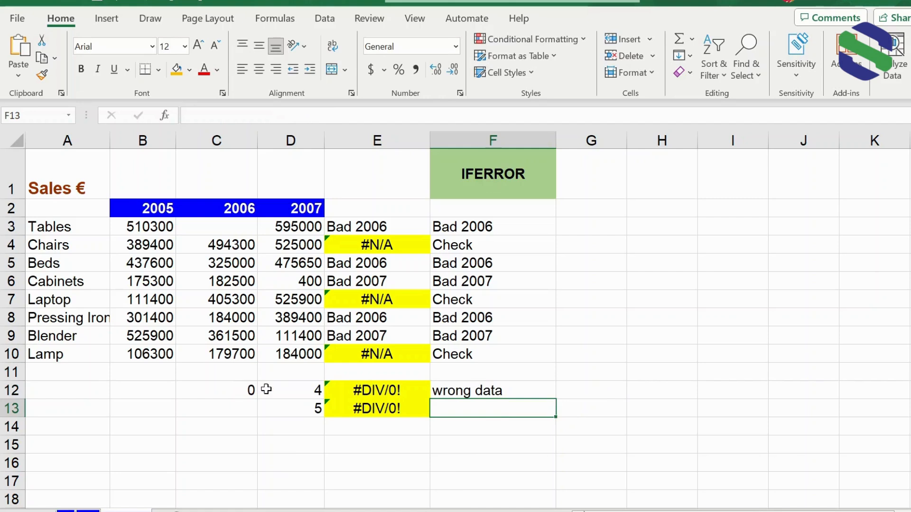
{"action": "left_click", "coordinate": [362, 391]}
{"action": "left_click", "coordinate": [488, 399]}
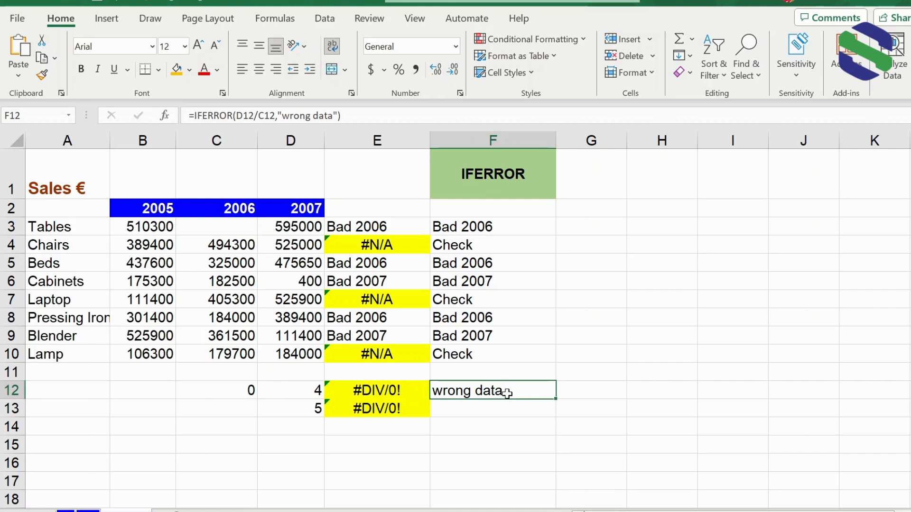
Step: Check the division formula in E13, and begin an IFERROR formula in F13 with D13/C13 as the value
{"action": "left_click", "coordinate": [499, 409]}
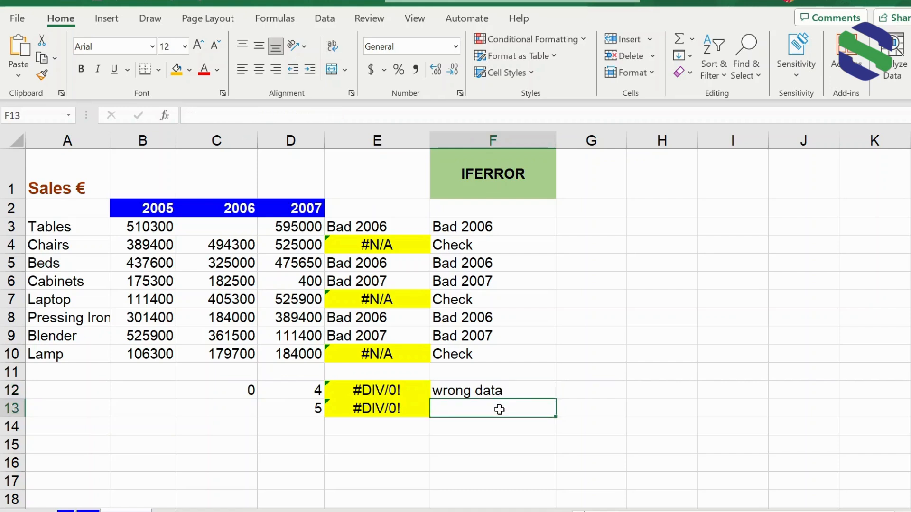
{"action": "left_click", "coordinate": [409, 409]}
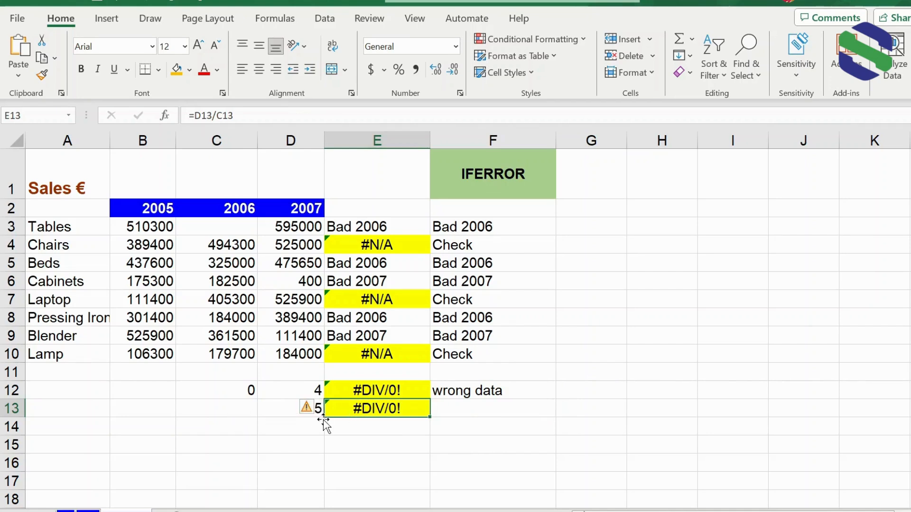
{"action": "left_click", "coordinate": [457, 410]}
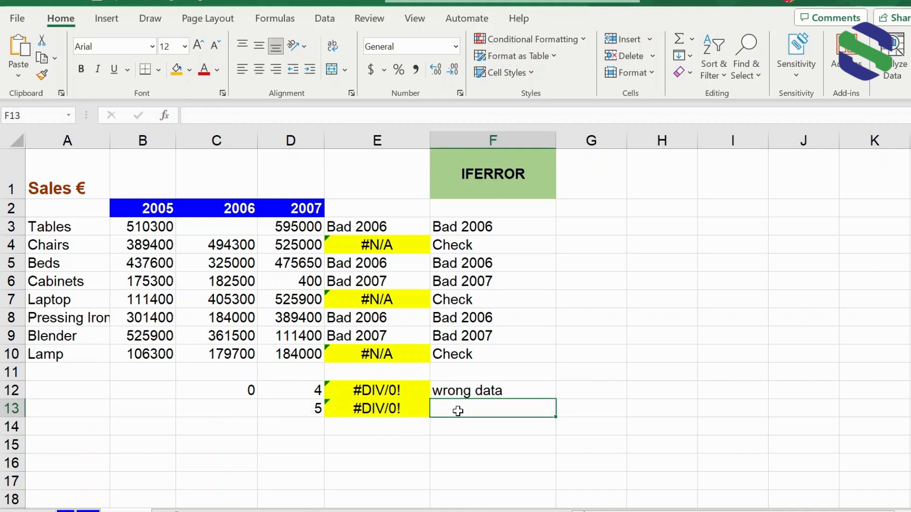
{"action": "type", "text": "=ifee"}
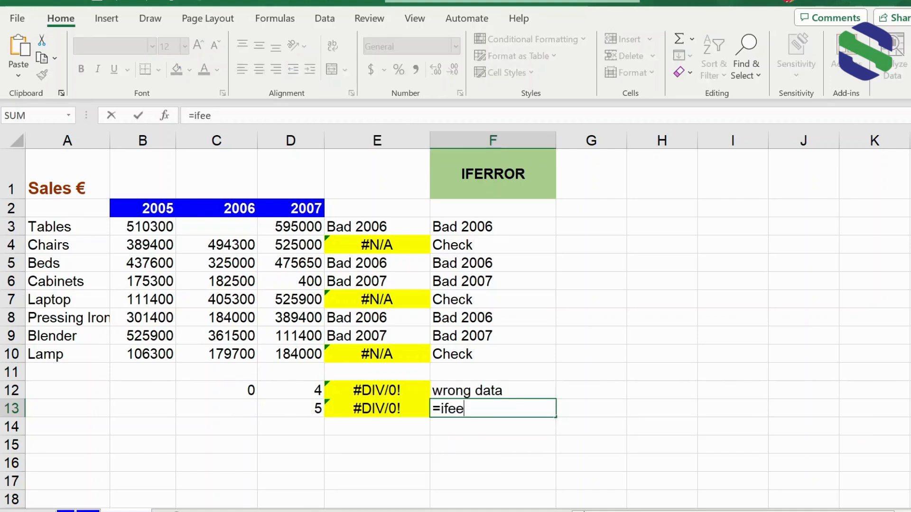
{"action": "type", "text": "ror"}
{"action": "key", "text": "BackSpace"}
{"action": "key", "text": "BackSpace"}
{"action": "key", "text": "BackSpace"}
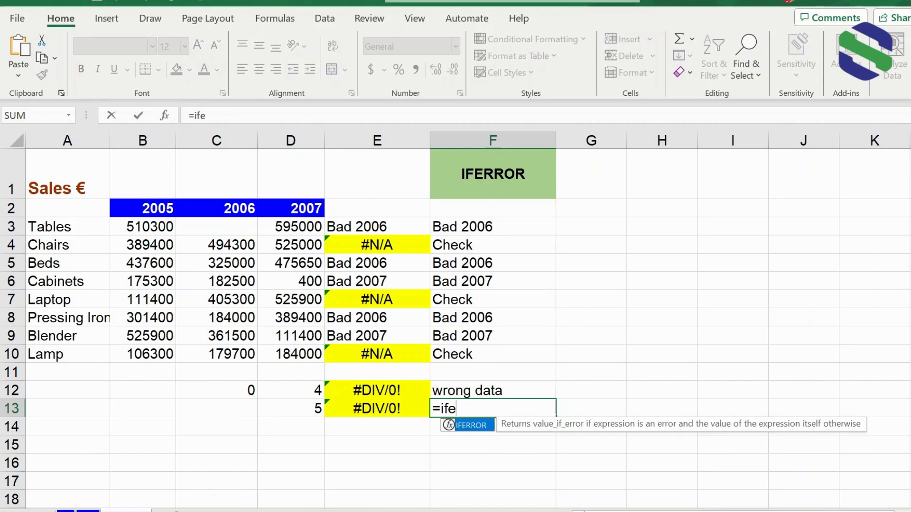
{"action": "type", "text": "rror("}
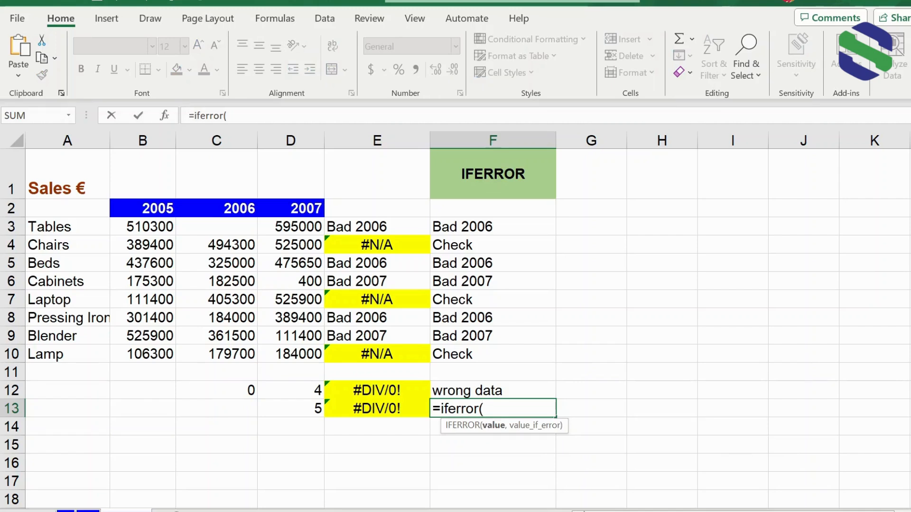
{"action": "left_click", "coordinate": [307, 410]}
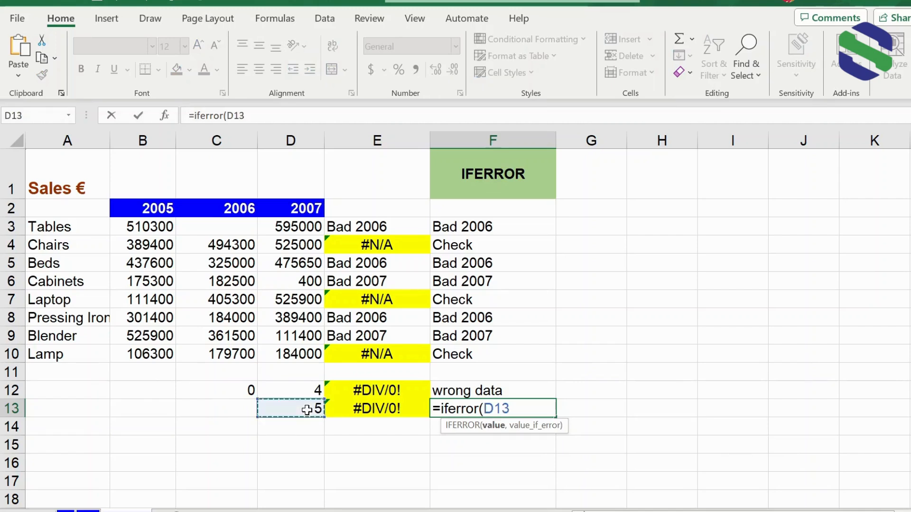
{"action": "type", "text": "/"}
{"action": "left_click", "coordinate": [229, 411]}
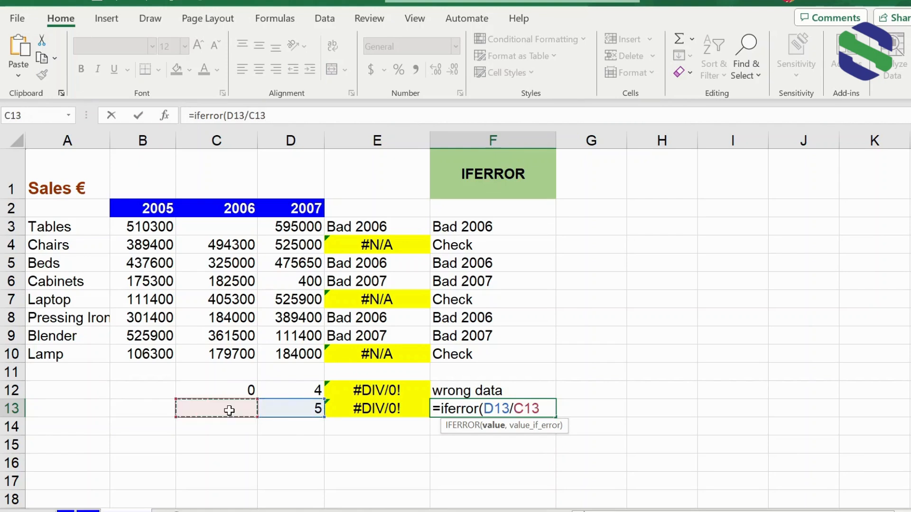
Step: Complete the F13 IFERROR formula with "Use good data" as the value if error
{"action": "type", "text": ","}
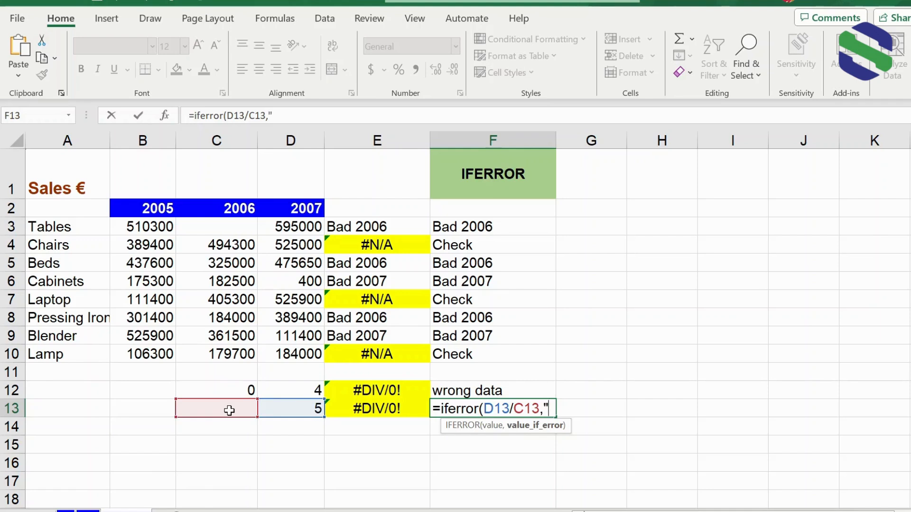
{"action": "type", "text": "Use good dat"}
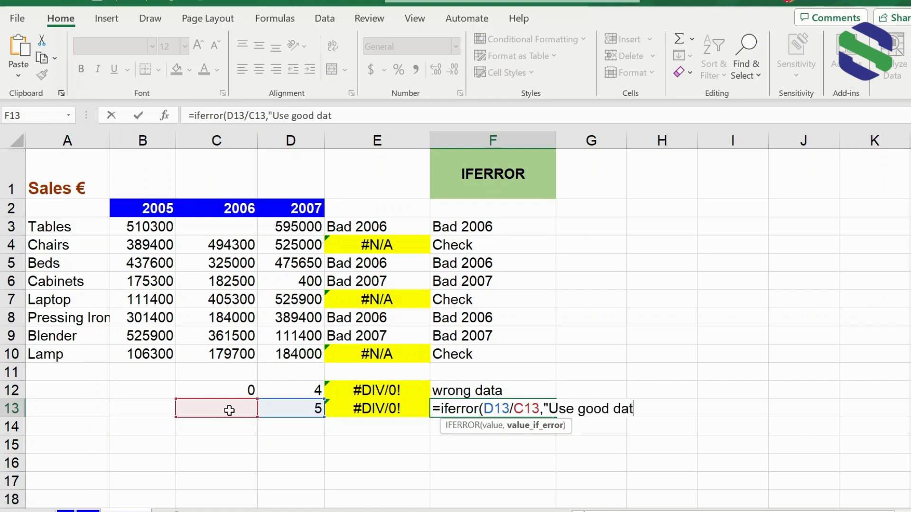
{"action": "type", "text": "a\")"}
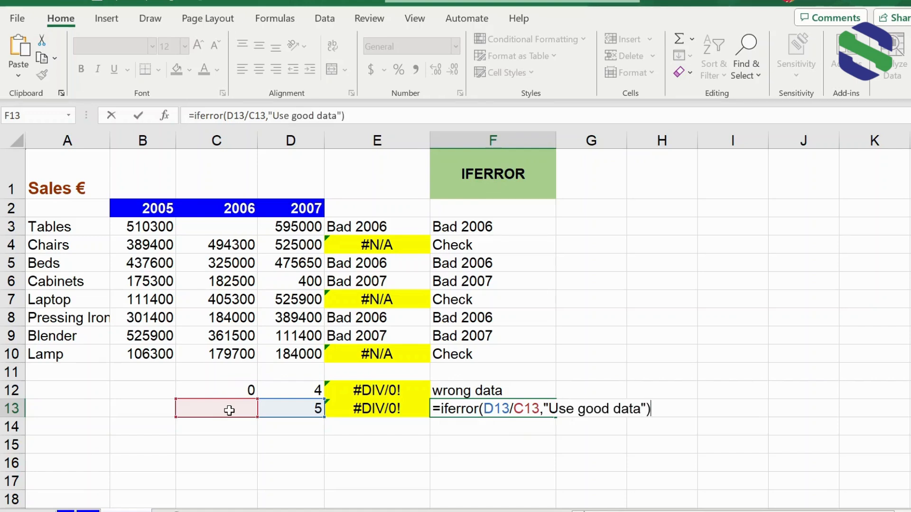
{"action": "key", "text": "Return"}
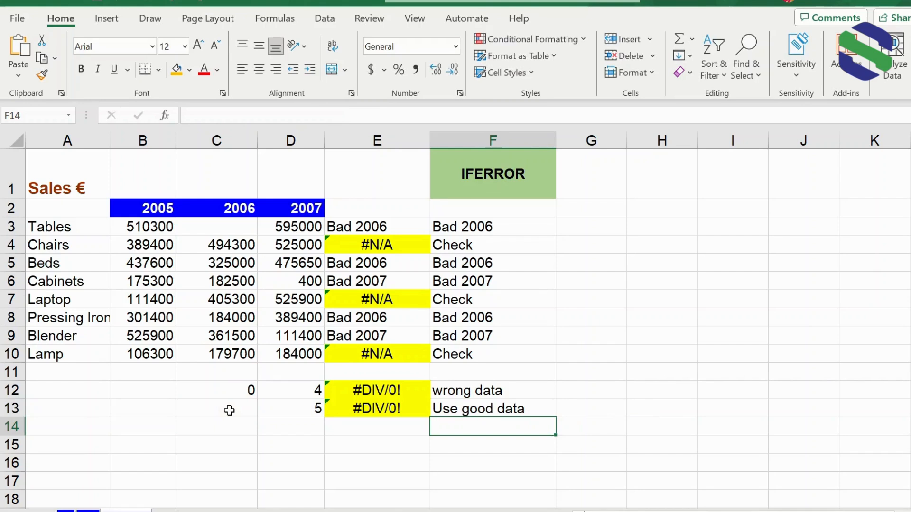